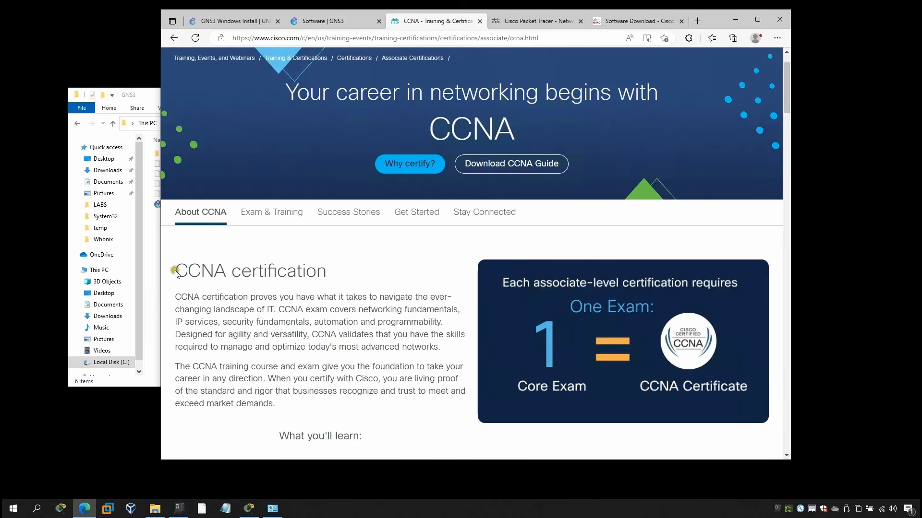
Review the CCNA certification overview, including what you'll learn, possible job roles, prerequisites, active status and recertification.
scroll(263, 324, "down", 3)
scroll(262, 326, "down", 1)
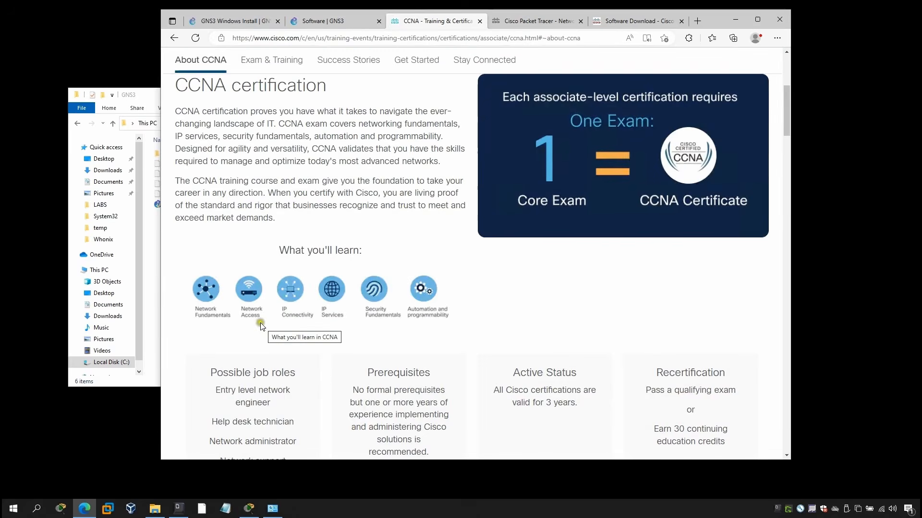
scroll(265, 325, "down", 1)
left_click(212, 311)
left_click_drag(212, 311, 294, 312)
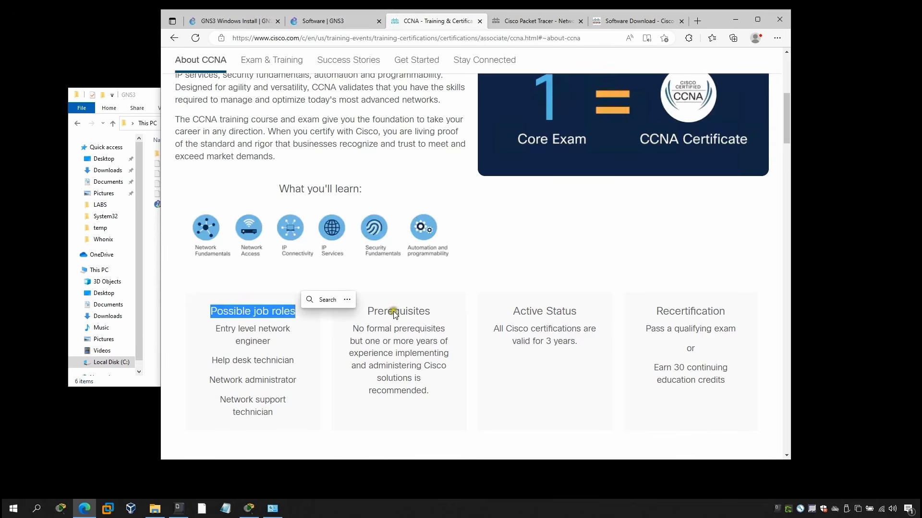
left_click(490, 309)
left_click_drag(491, 310, 695, 313)
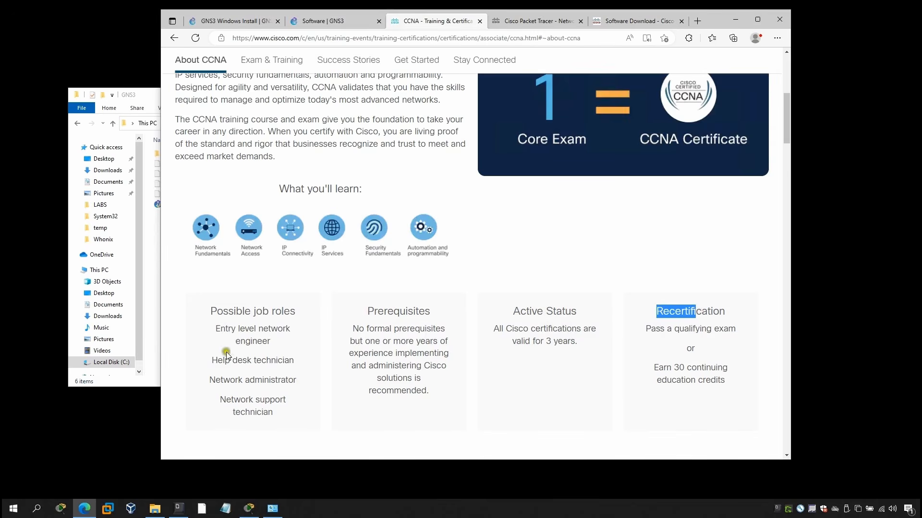
left_click_drag(210, 310, 304, 408)
left_click(307, 408)
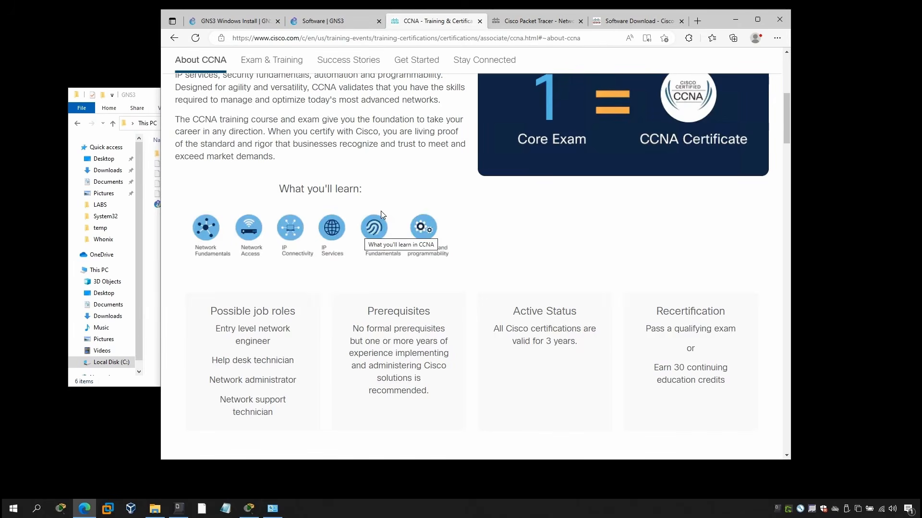
left_click(382, 194)
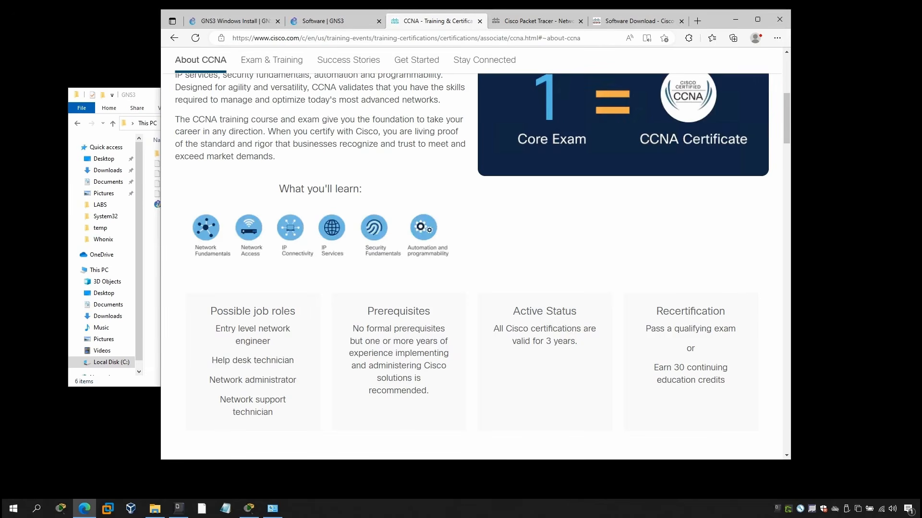
Examine the CCNA page's Exam & Training section and the steps of the CCNA journey.
scroll(357, 172, "up", 5)
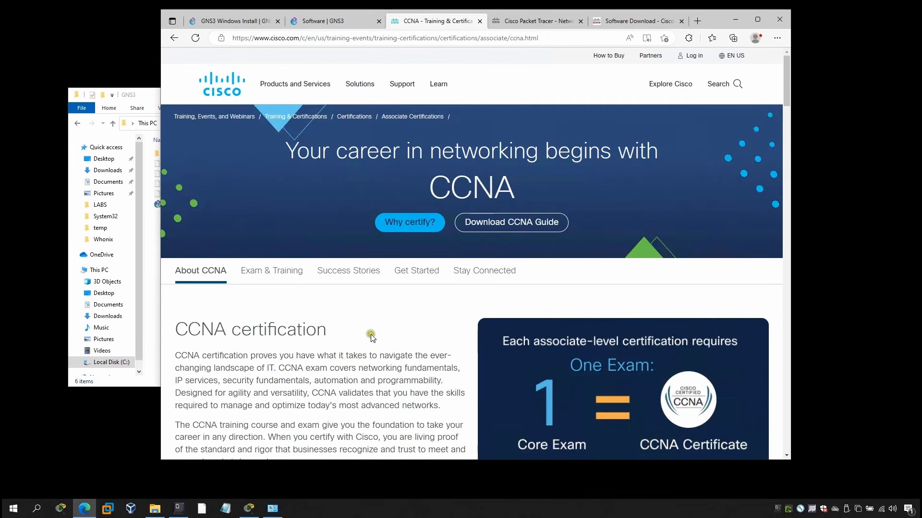
scroll(373, 330, "down", 1)
left_click(281, 209)
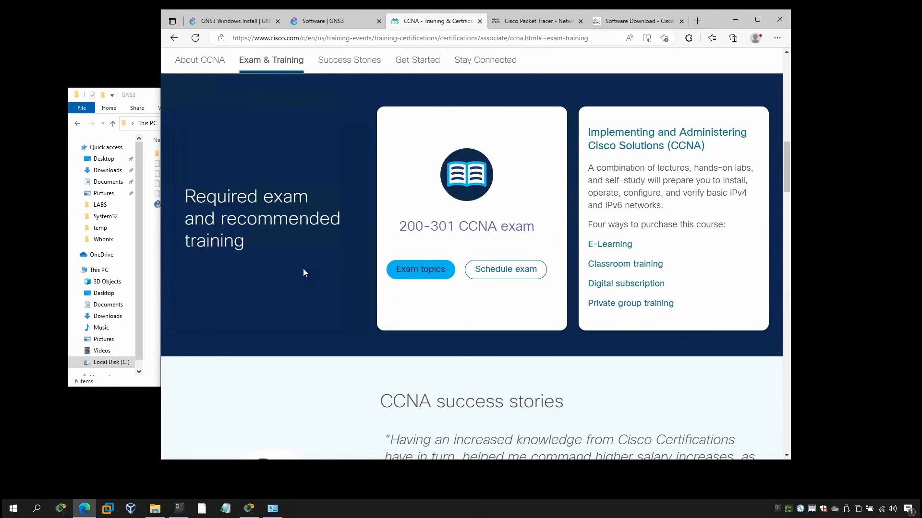
scroll(304, 273, "down", 8)
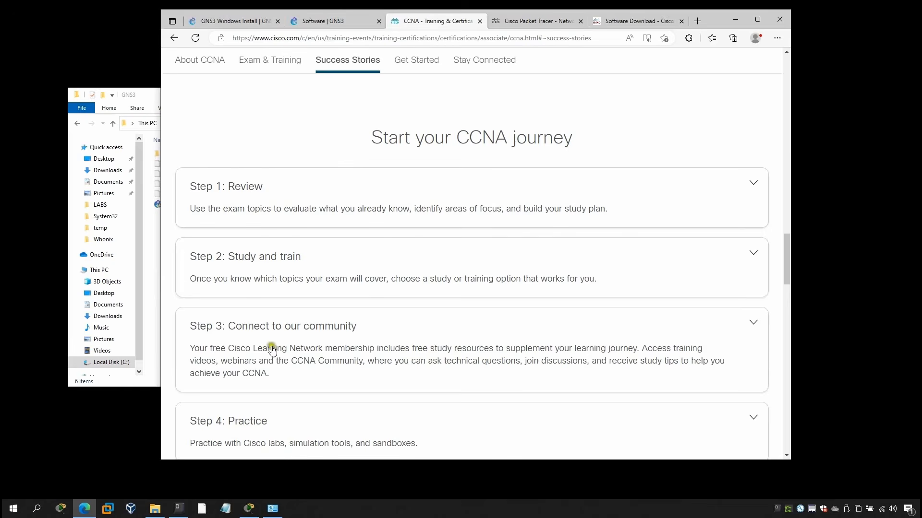
scroll(298, 393, "down", 3)
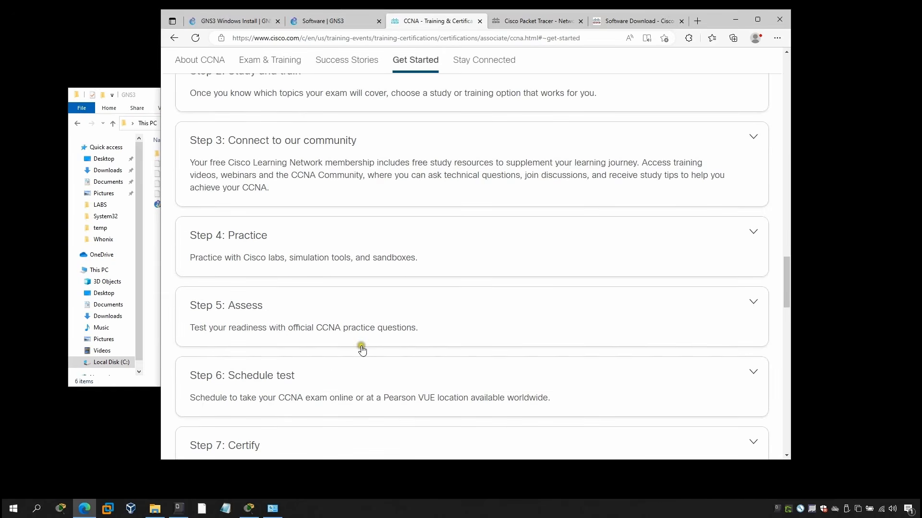
scroll(362, 348, "up", 8)
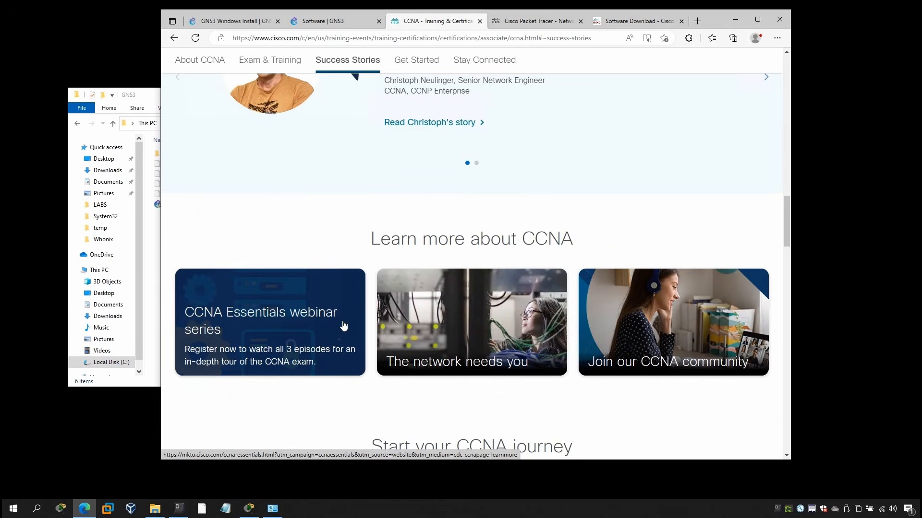
Read through the Cisco Packet Tracer page, including its download requirements and the self-paced Packet Tracer courses.
left_click(541, 21)
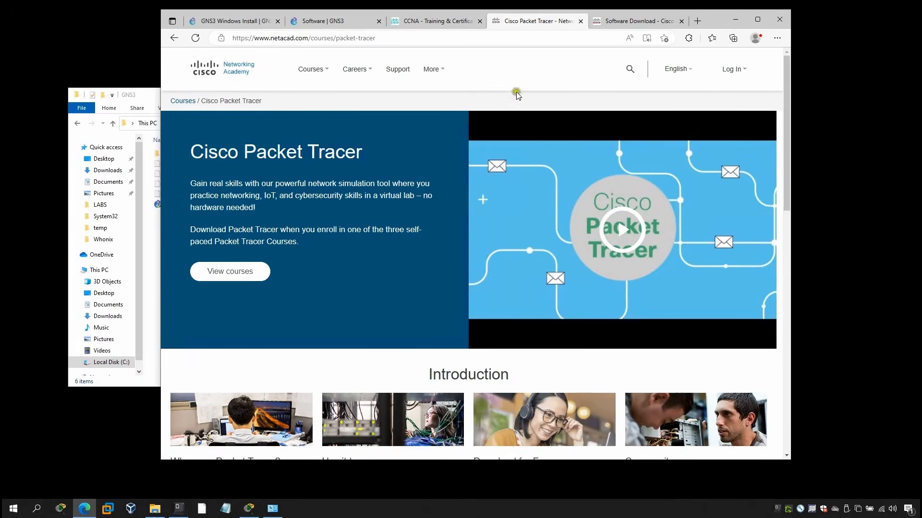
left_click_drag(189, 152, 367, 153)
left_click(366, 168)
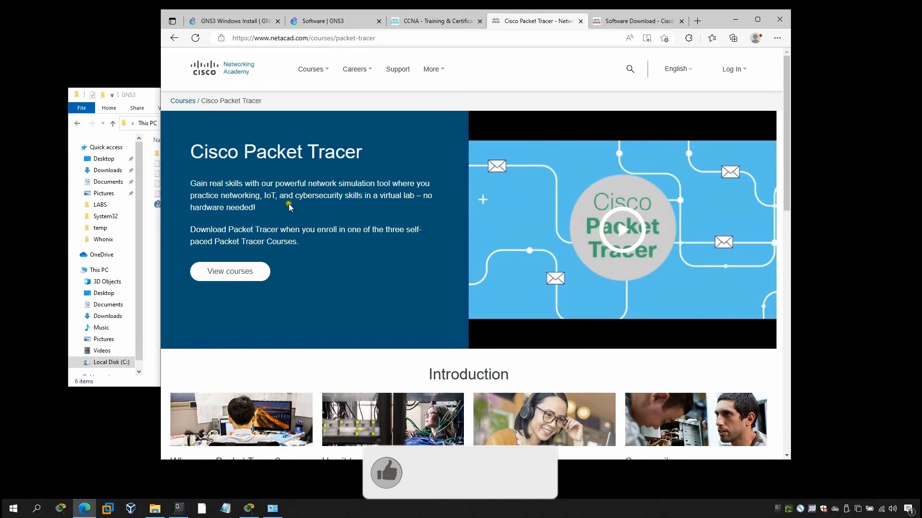
left_click_drag(189, 230, 345, 232)
left_click(315, 239)
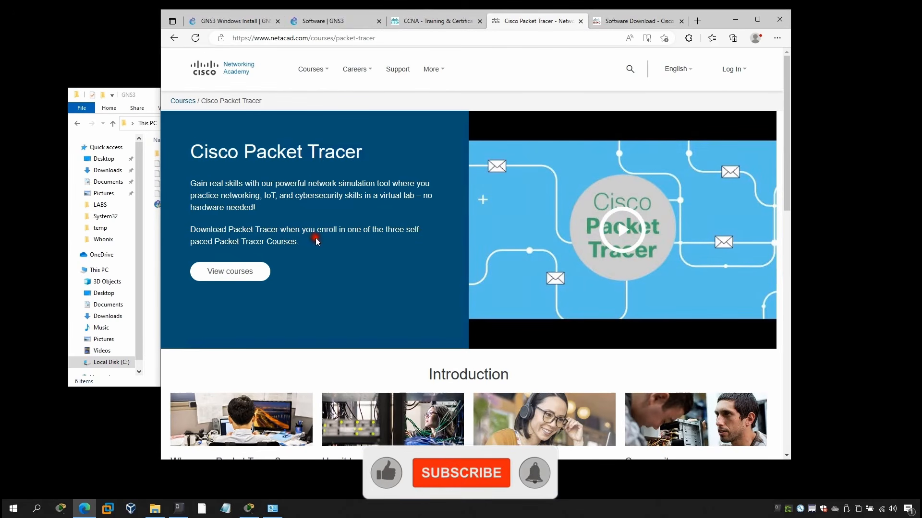
left_click_drag(208, 241, 303, 249)
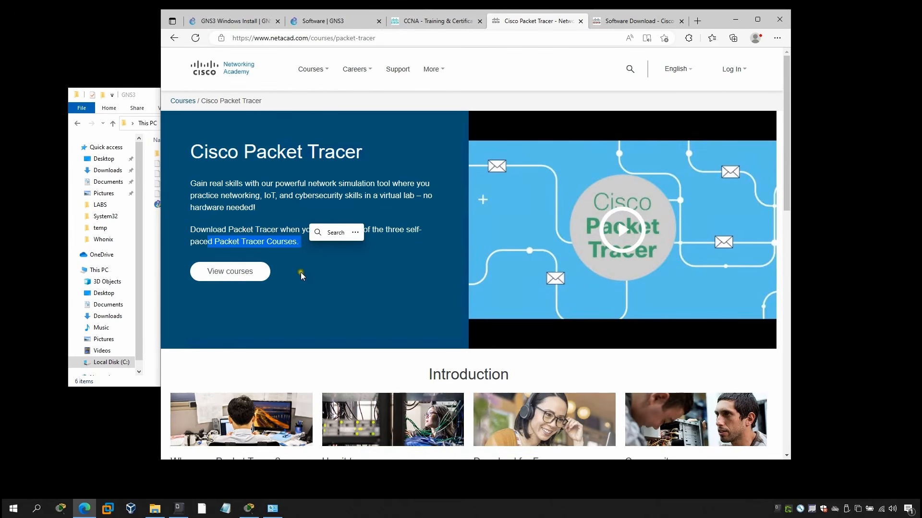
scroll(302, 273, "down", 2)
scroll(302, 272, "down", 2)
scroll(303, 276, "down", 4)
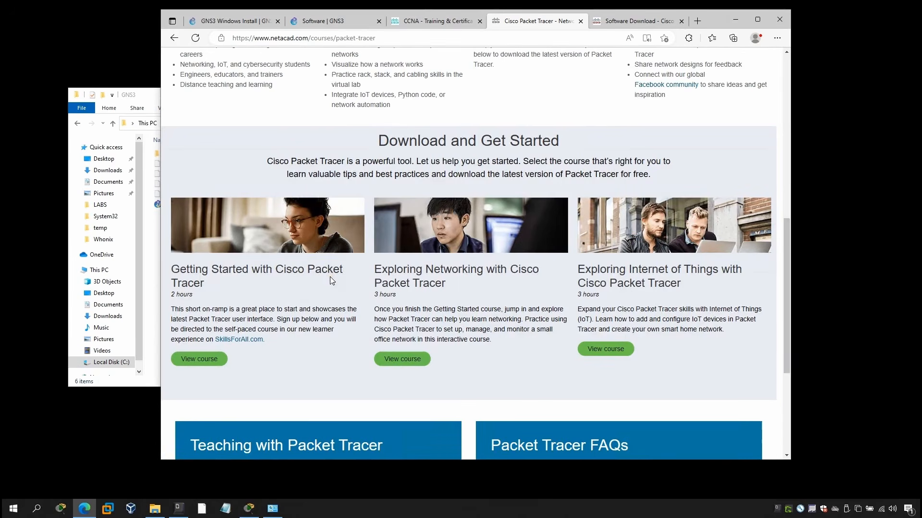
scroll(330, 281, "down", 4)
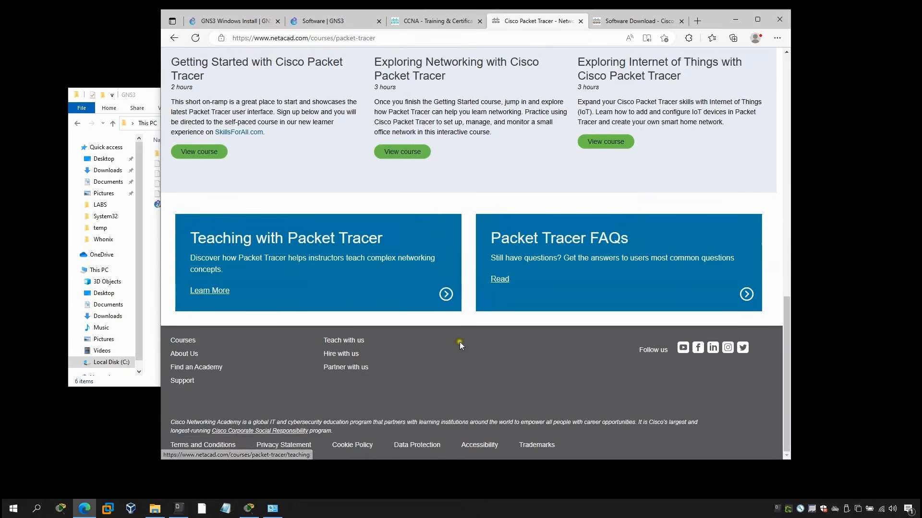
scroll(453, 344, "up", 10)
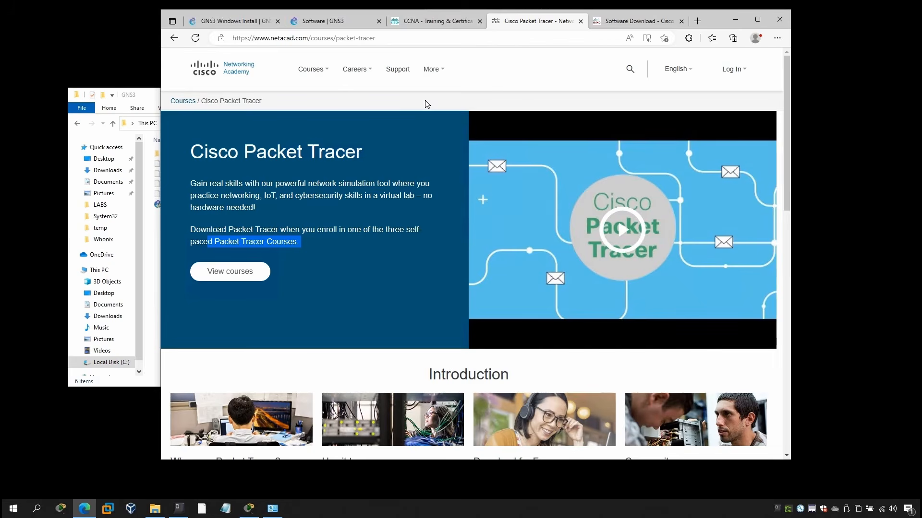
View the Cisco Software Download page and check the router image files in the local GNS3 folder.
left_click(624, 22)
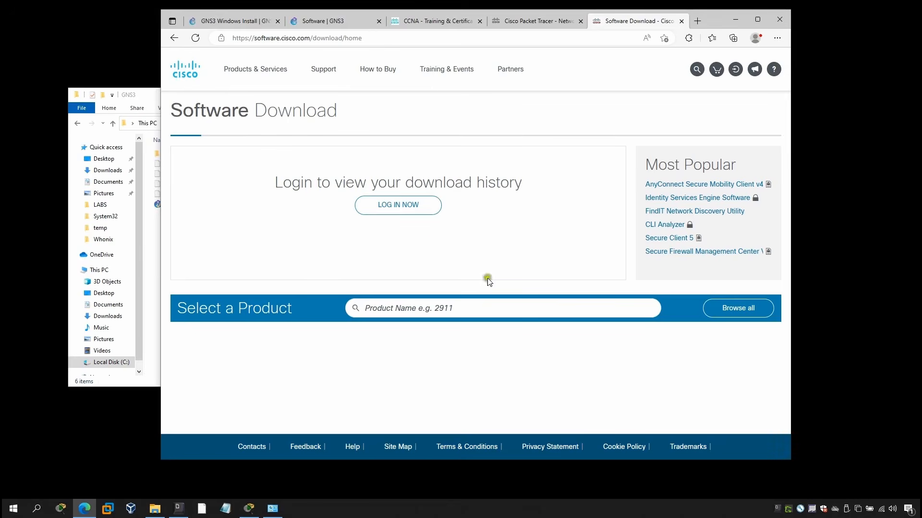
left_click(136, 95)
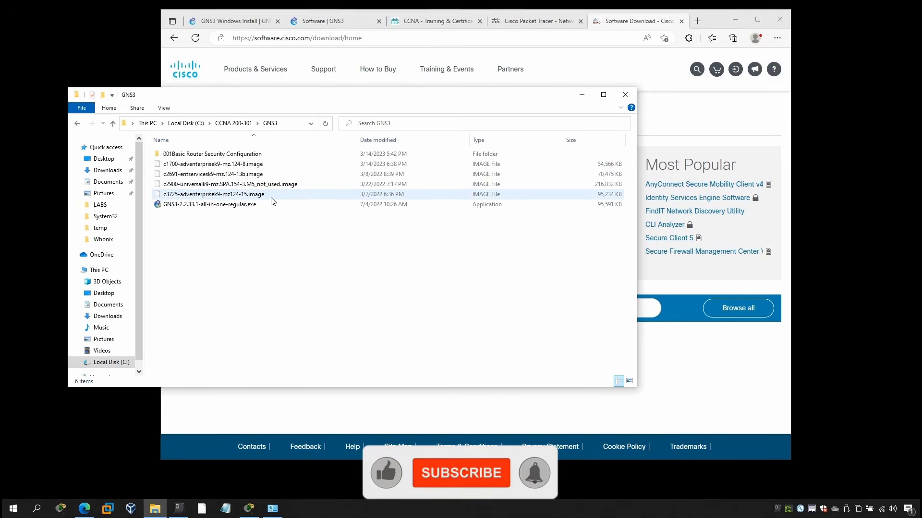
left_click(214, 164)
left_click(165, 154)
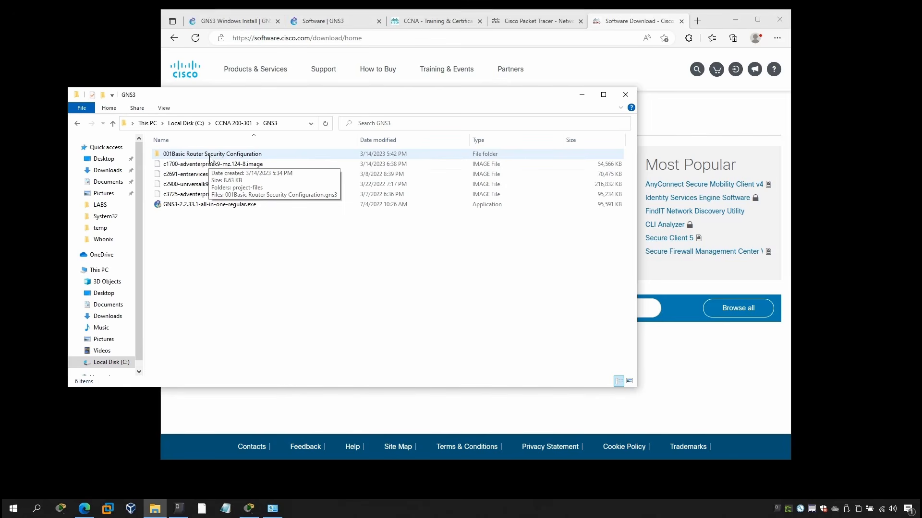
Try to download the Windows version of GNS3 from the GNS3 software download page.
left_click(318, 22)
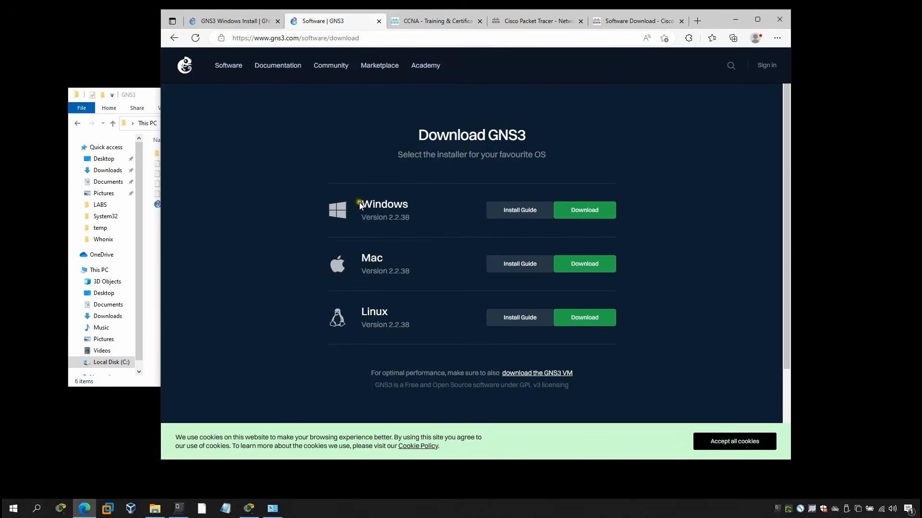
left_click_drag(361, 202, 410, 207)
left_click(464, 207)
left_click(581, 211)
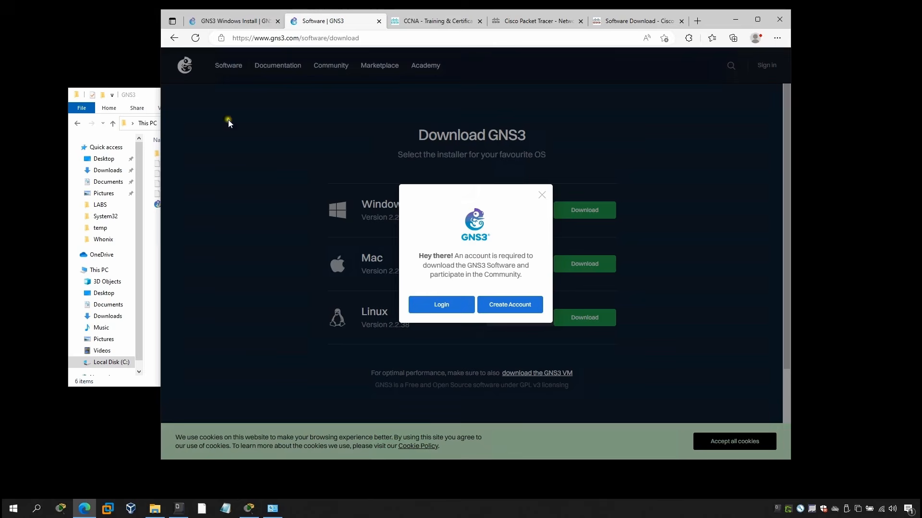
Compare the local GNS3-2.2.33.1-all-in-one-regular.exe installer with the Windows version on the GNS3 download page, dismissing the account prompt.
left_click(147, 98)
left_click(211, 205)
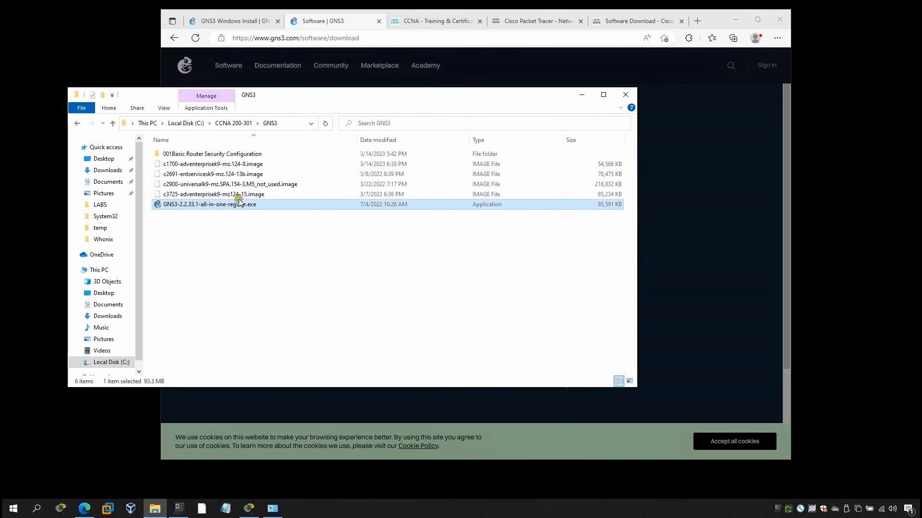
left_click(326, 22)
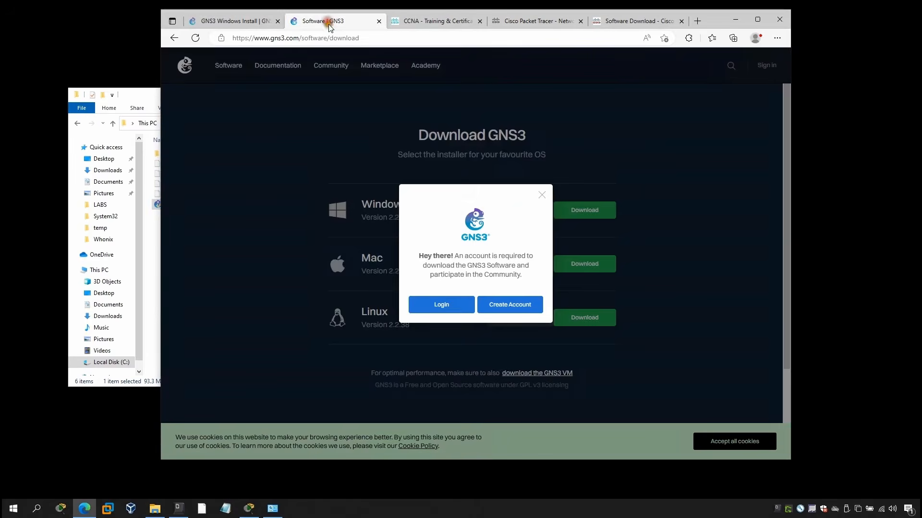
left_click(542, 195)
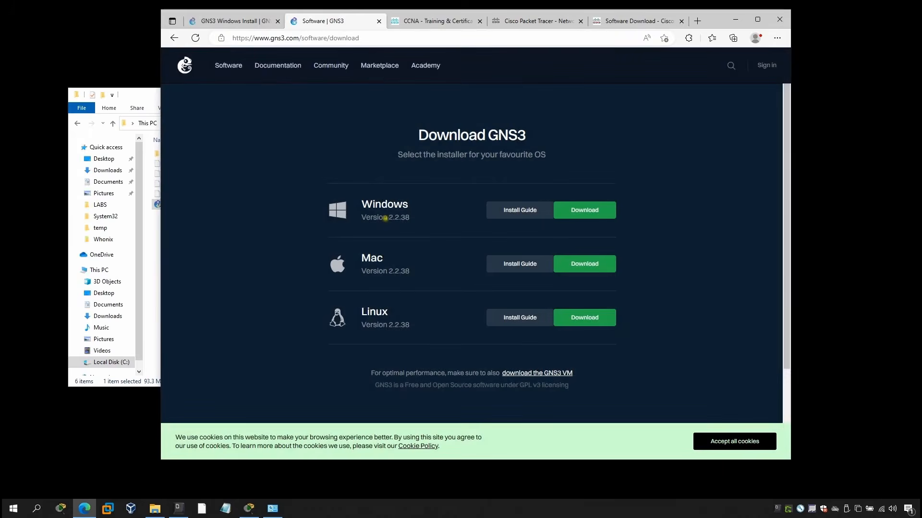
left_click(137, 91)
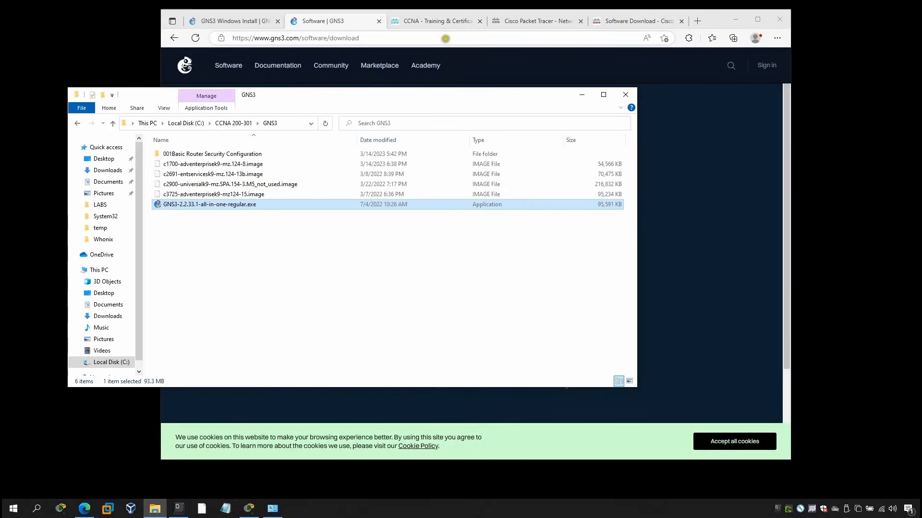
left_click(346, 20)
left_click(146, 90)
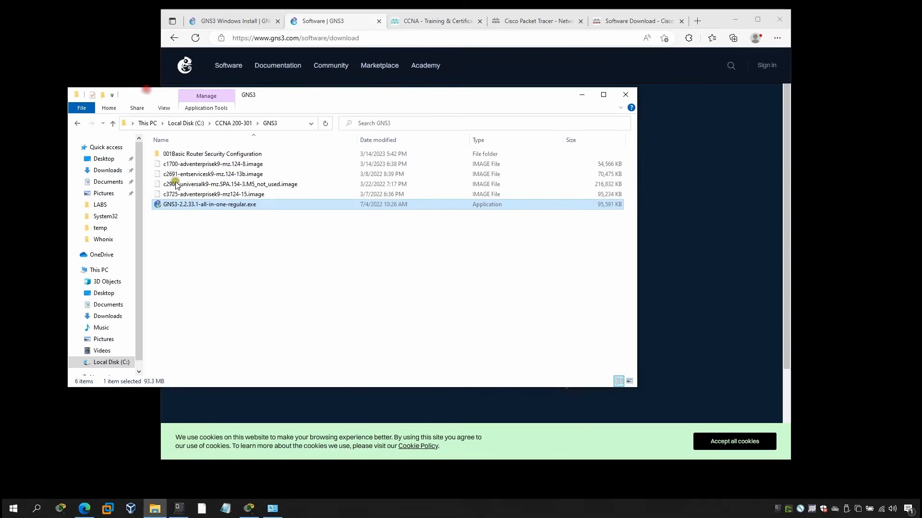
left_click(340, 22)
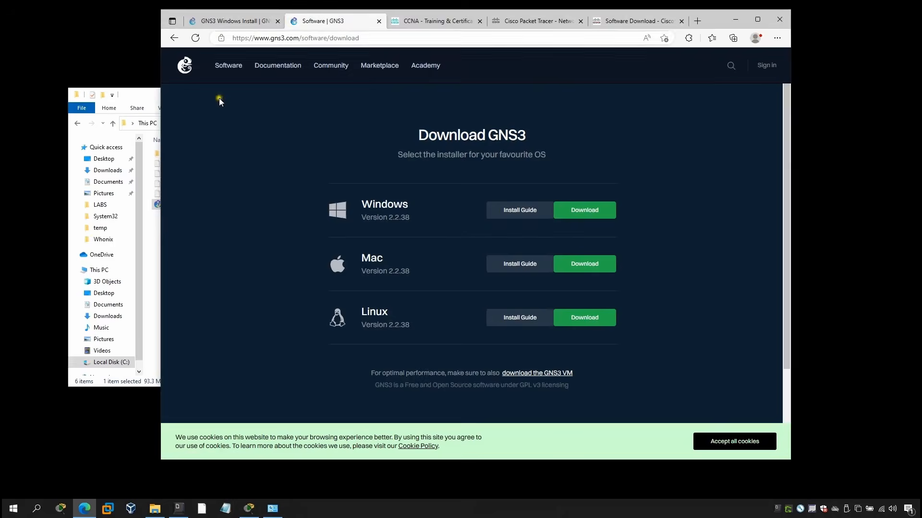
Run GNS3-2.2.33.1-all-in-one-regular.exe from the GNS3 folder as administrator.
left_click(148, 95)
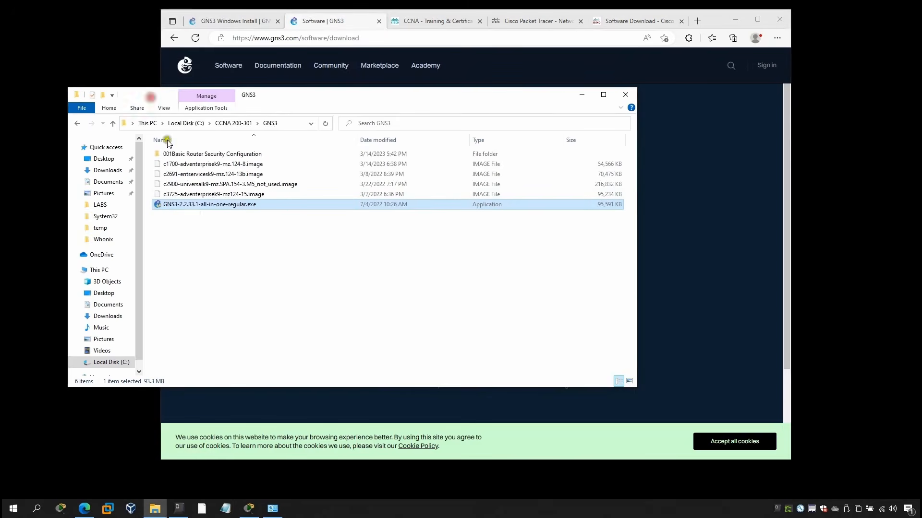
right_click(161, 209)
left_click(219, 223)
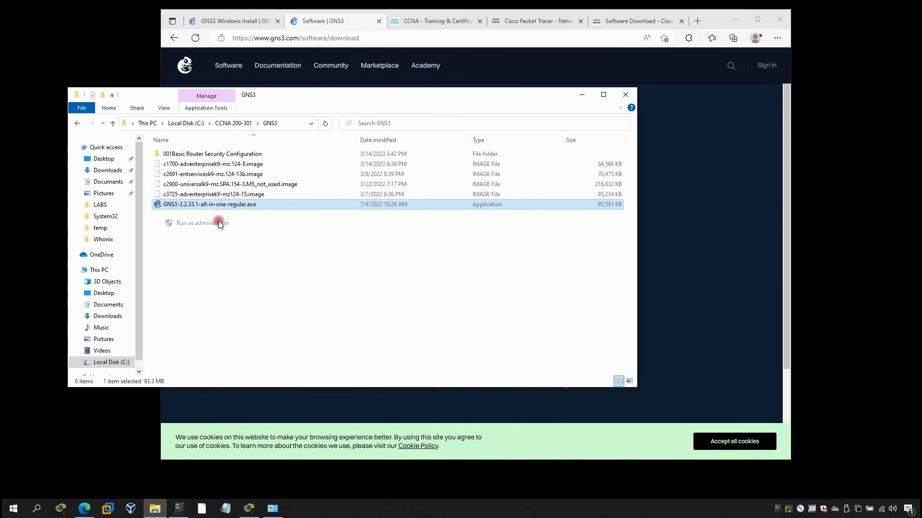
left_click(413, 319)
Advance through the opening pages of GNS3 2.2.33.1 Setup, keeping GNS3 as the Start Menu folder.
left_click(517, 338)
left_click(517, 336)
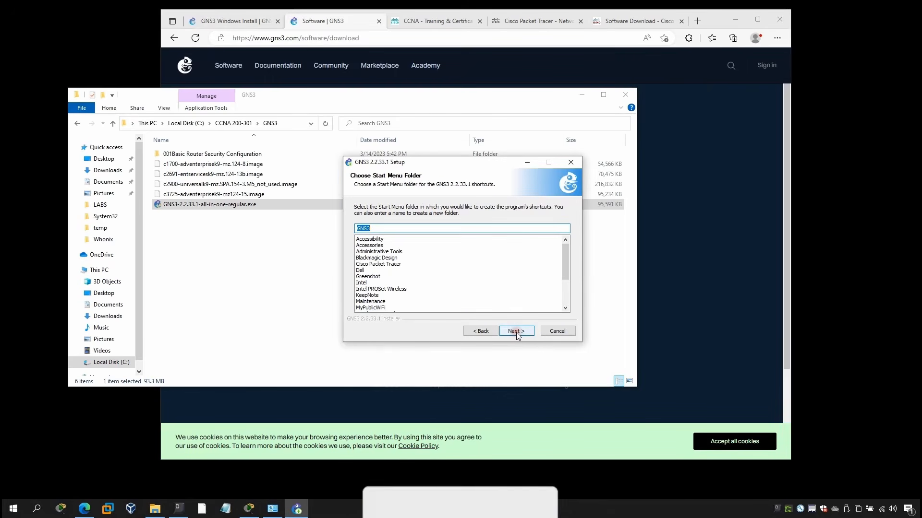
left_click(517, 333)
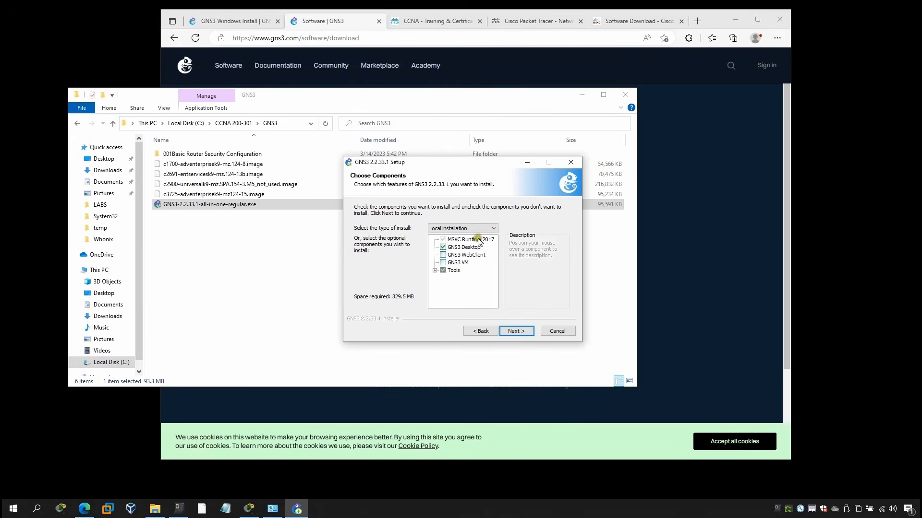
Return to GNS3 Setup and accept the Local installation type with its default component selection.
left_click(309, 14)
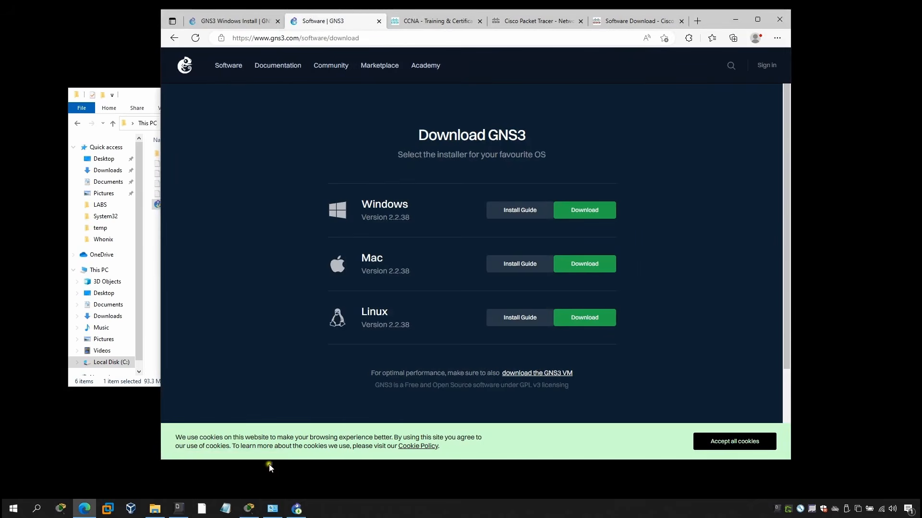
left_click(297, 509)
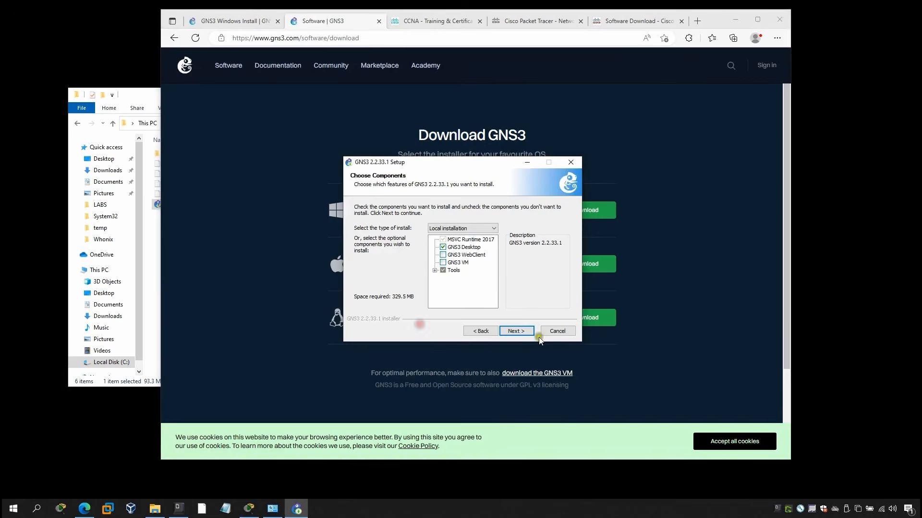
left_click(514, 331)
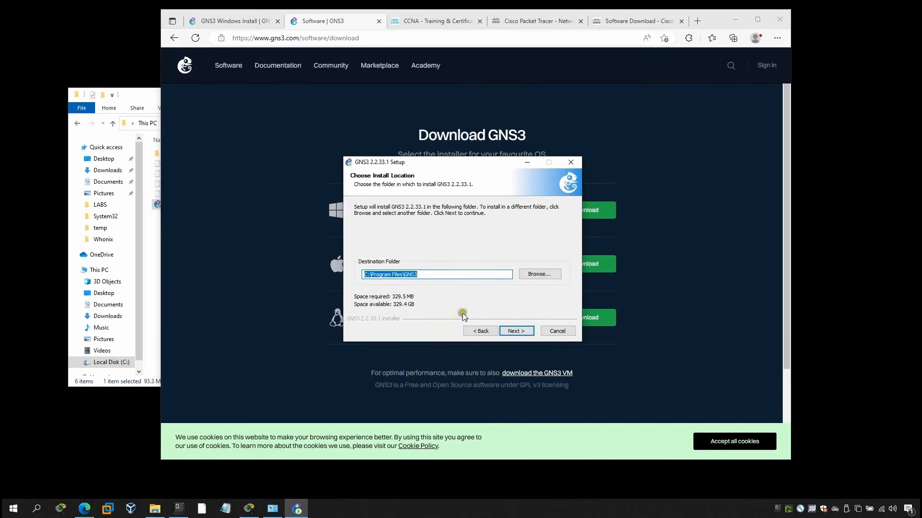
Install GNS3 in C:\Program Files\GNS3 together with WinPcap 4.1.3 and Npcap 0.9990, accepting their licenses and default options.
left_click(516, 332)
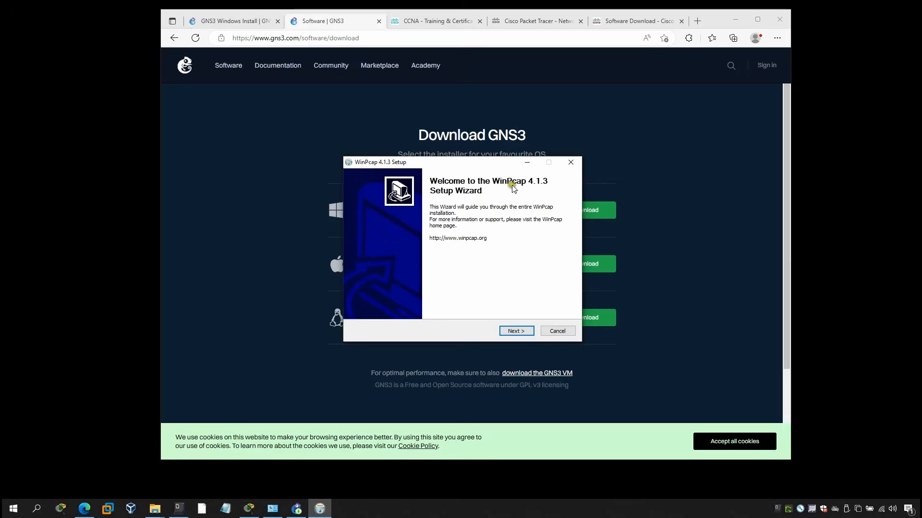
left_click(520, 332)
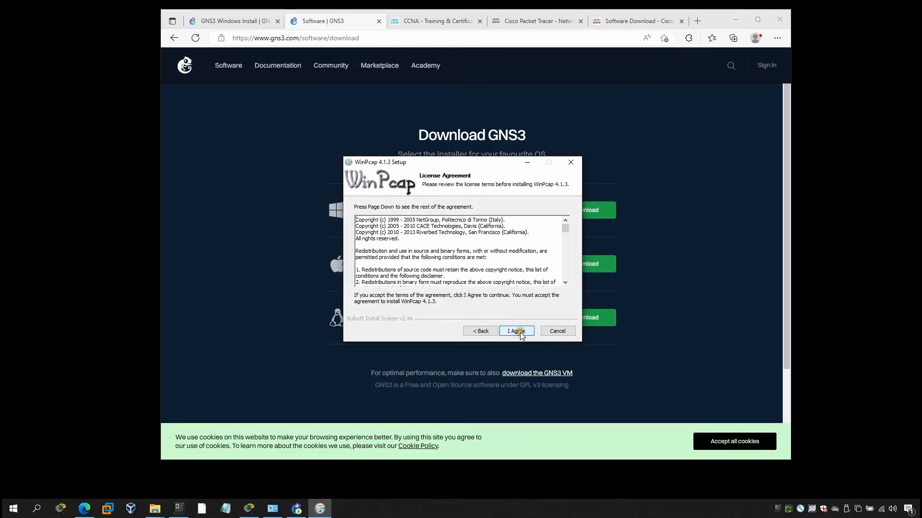
left_click(516, 331)
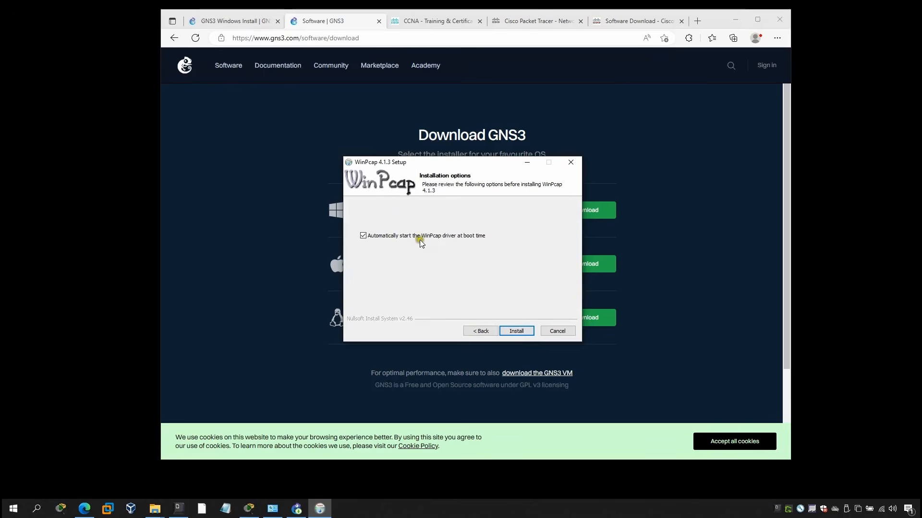
left_click(517, 331)
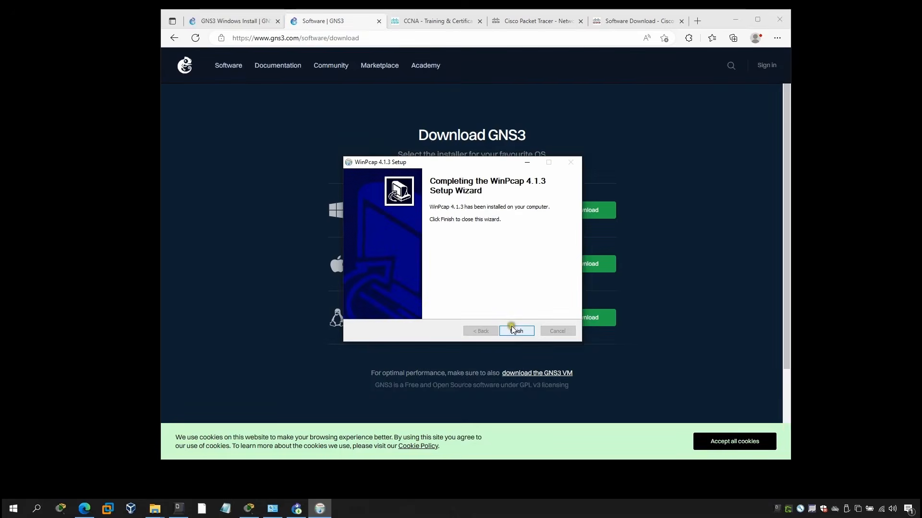
left_click(516, 332)
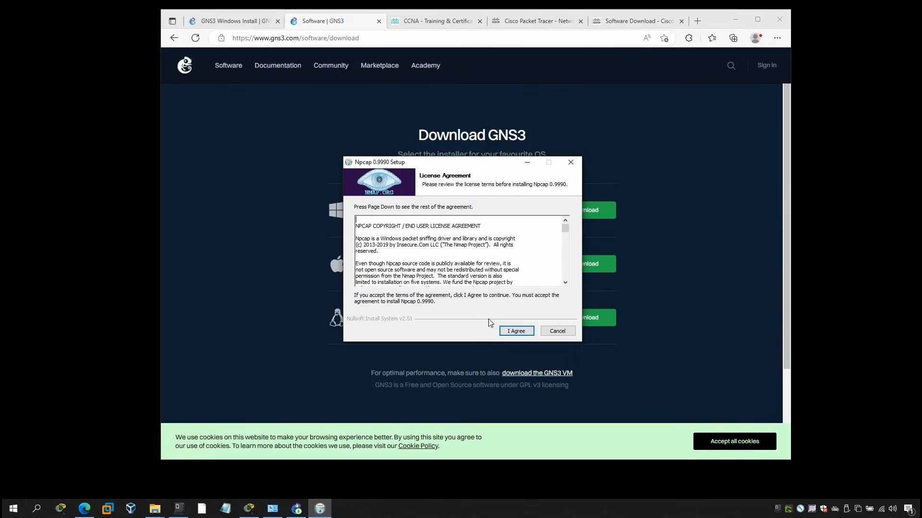
left_click(516, 331)
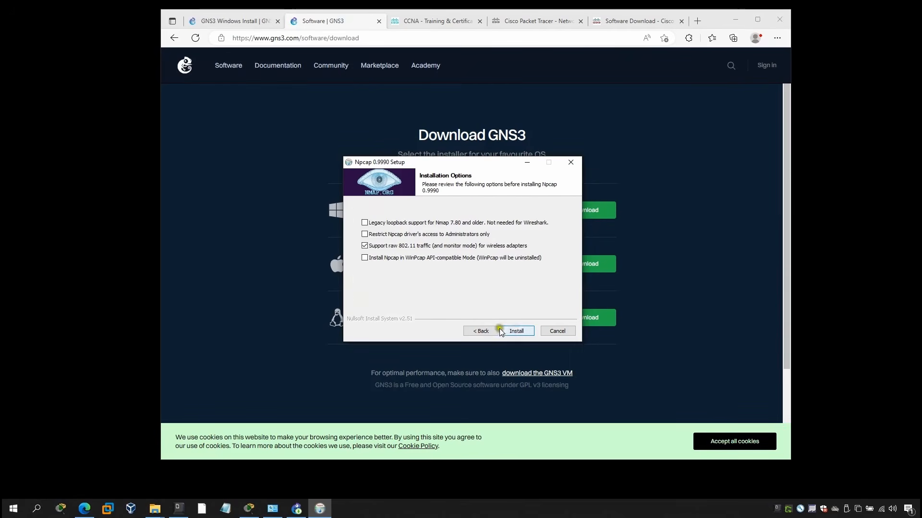
left_click(513, 330)
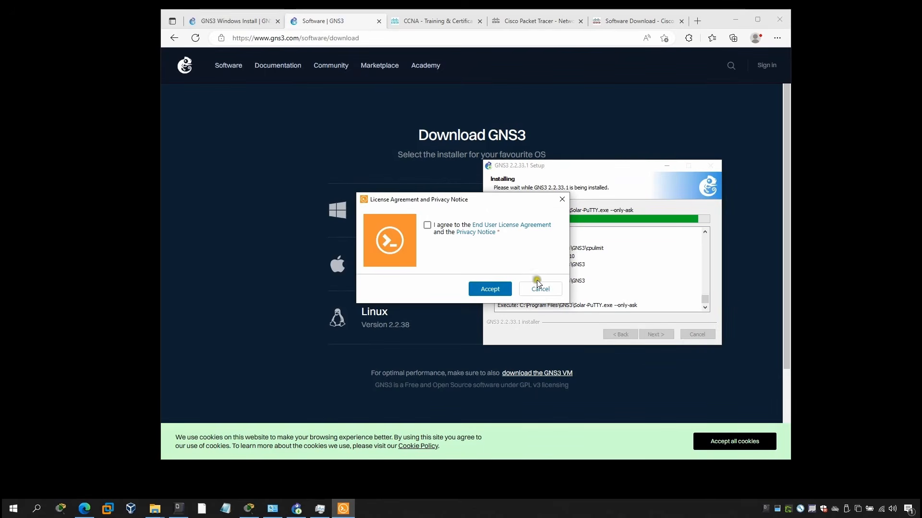
Decline the Solar-PuTTY license and the free Solarwinds Standard Toolset, and finish setup with Start GNS3 enabled.
left_click(537, 290)
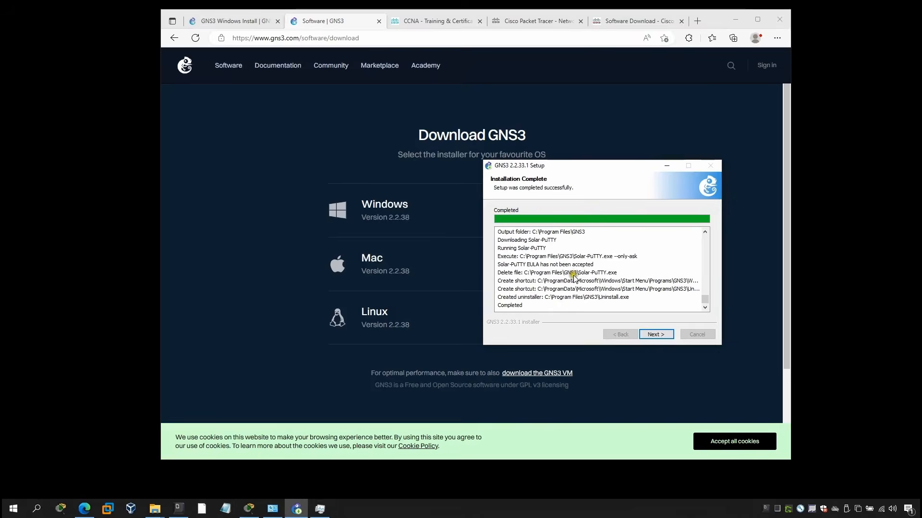
left_click(653, 336)
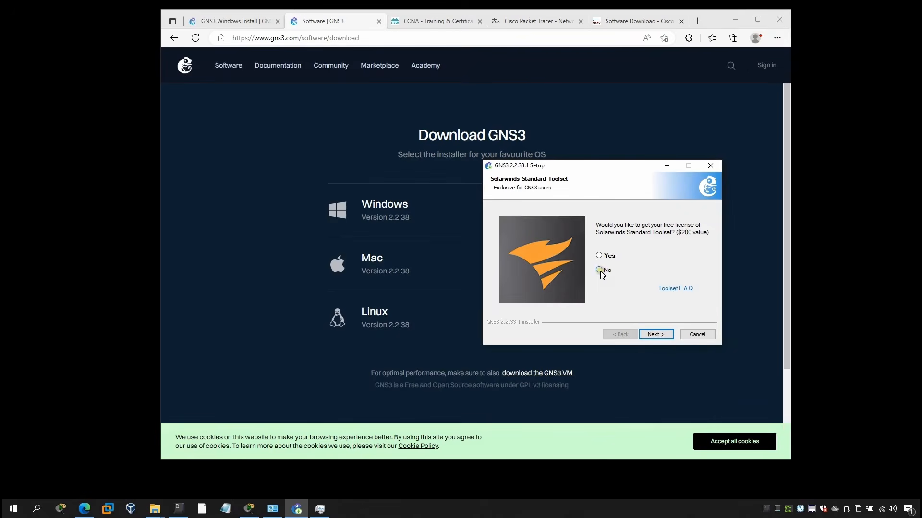
left_click(599, 271)
left_click(653, 335)
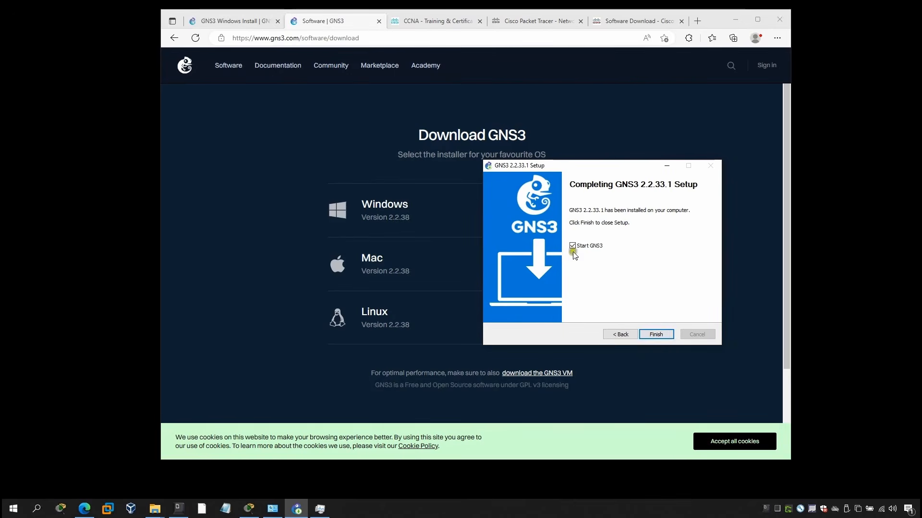
left_click(657, 335)
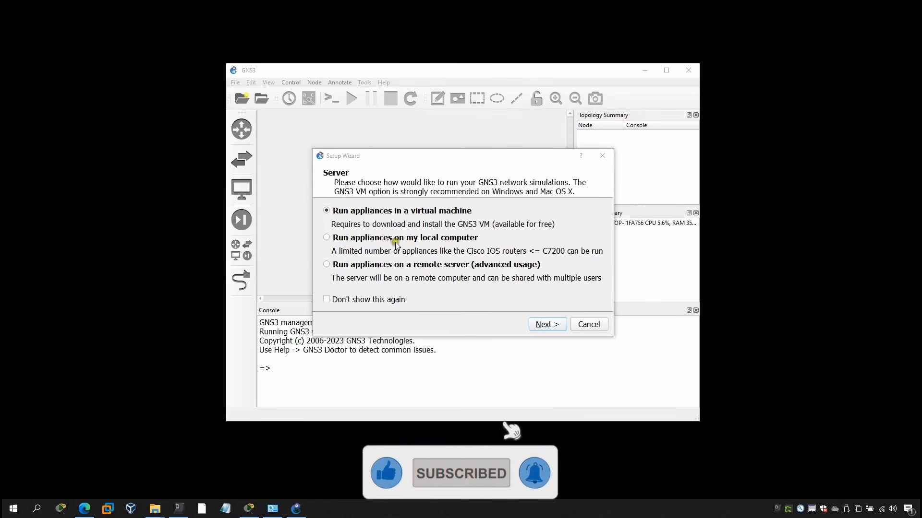
Configure GNS3 to run appliances on the local computer via localhost port 3080 TCP, and stop the Setup Wizard from showing again.
left_click(425, 238)
left_click(329, 301)
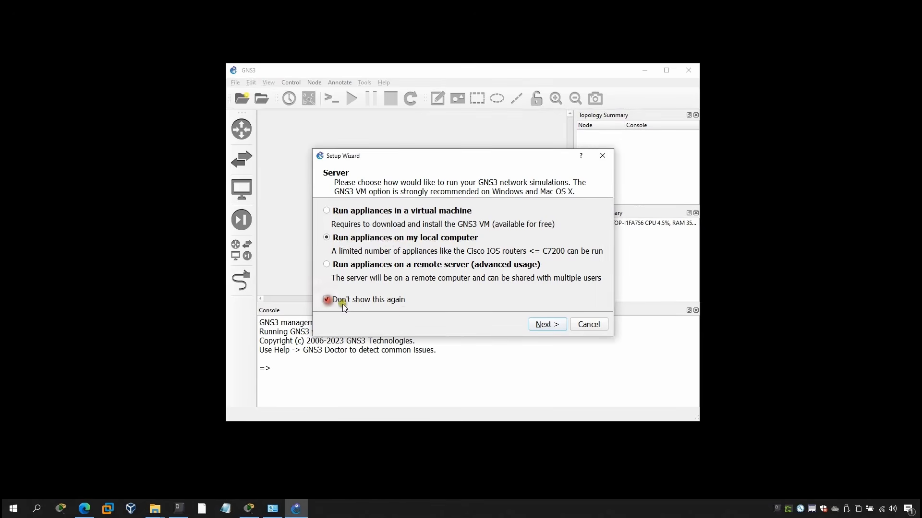
left_click(547, 324)
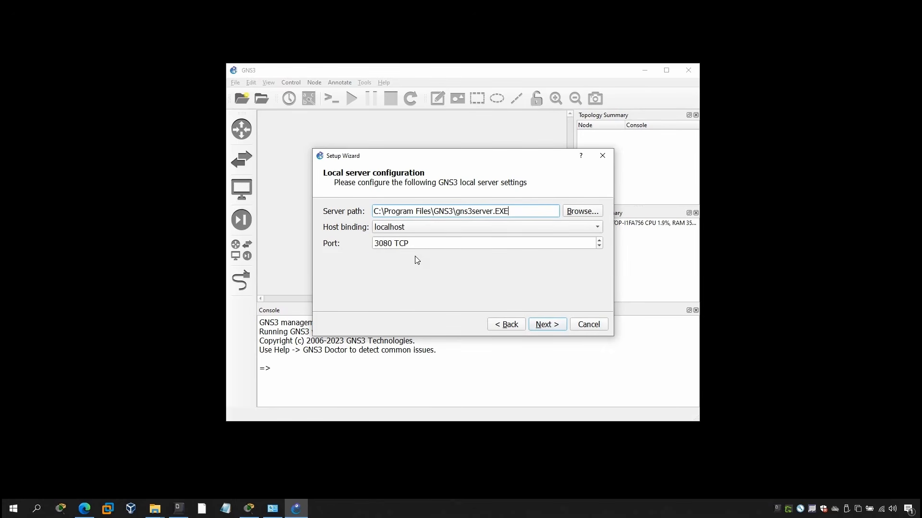
left_click(545, 326)
left_click(553, 326)
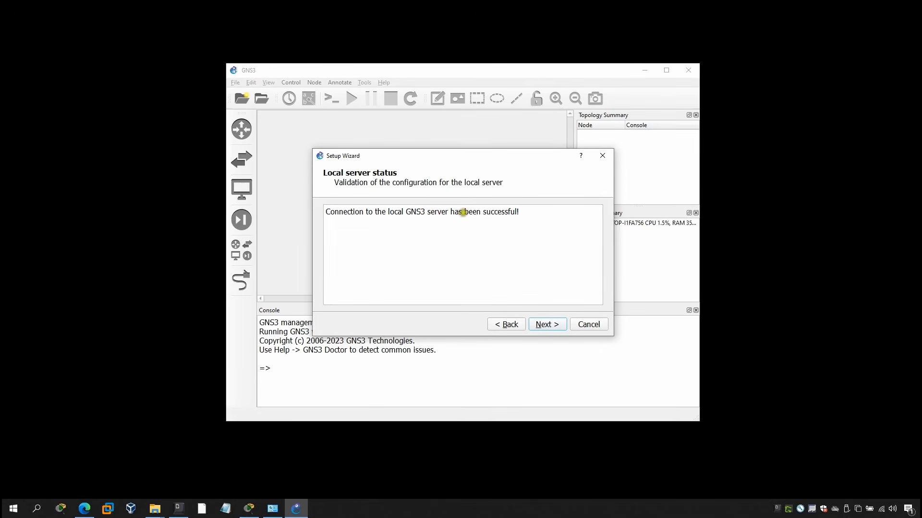
left_click(546, 325)
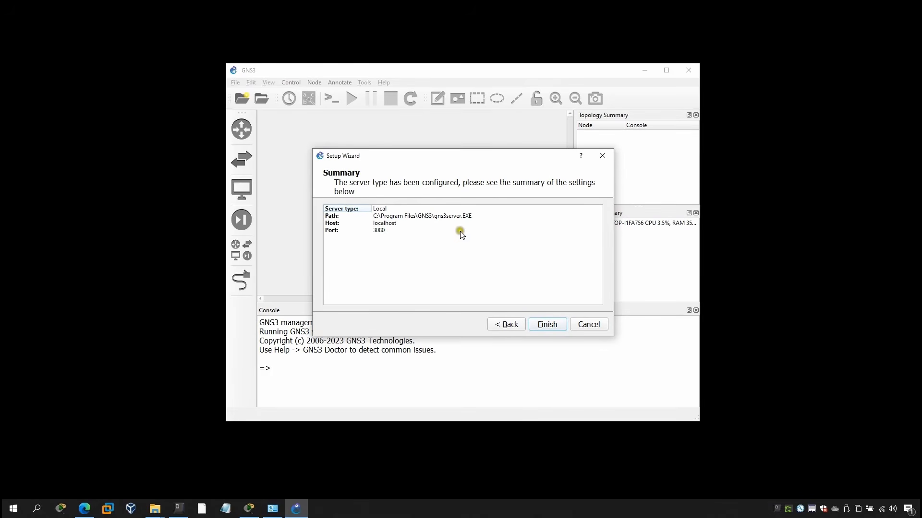
left_click(546, 325)
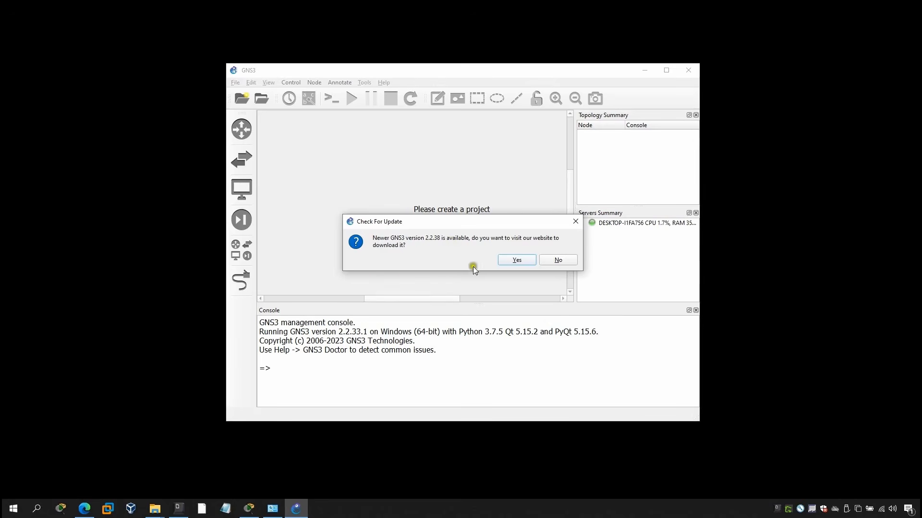
Decline the GNS3 2.2.38 update and maximize the main GNS3 window.
left_click(559, 261)
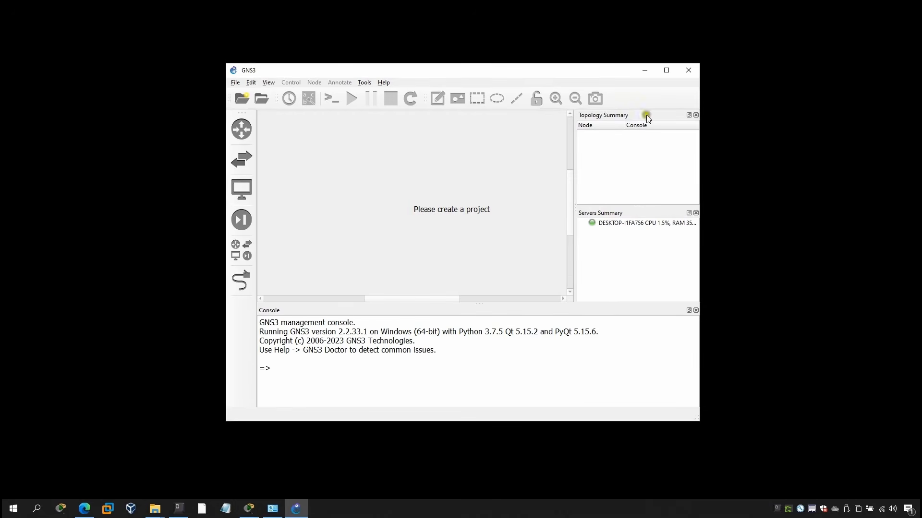
left_click(666, 70)
left_click(674, 123)
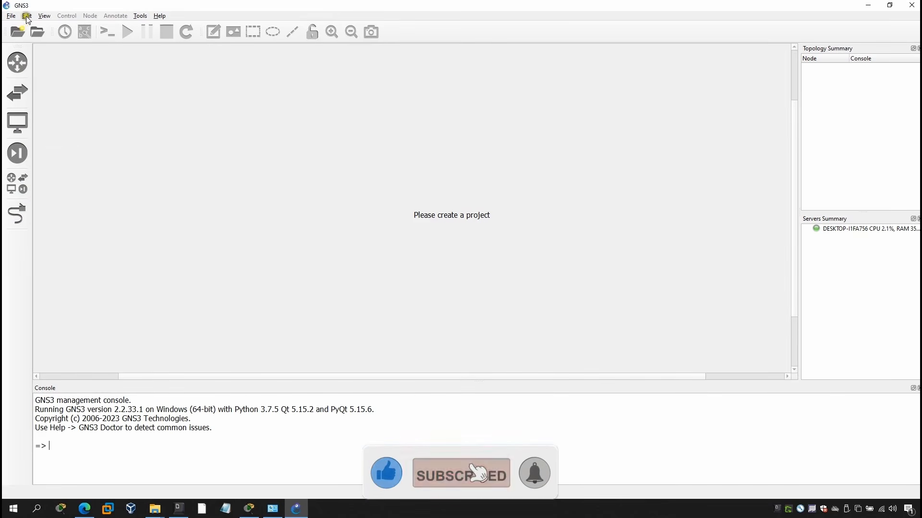
Look through the list of all available devices and close it.
left_click(17, 184)
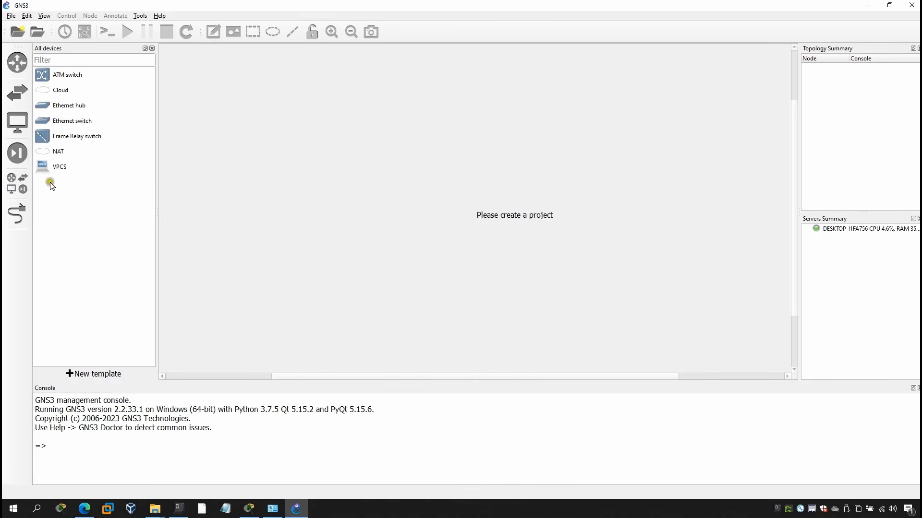
left_click(152, 49)
Start a new Dynamips IOS router template in Preferences with the New Image option and browse for the image file.
left_click(27, 16)
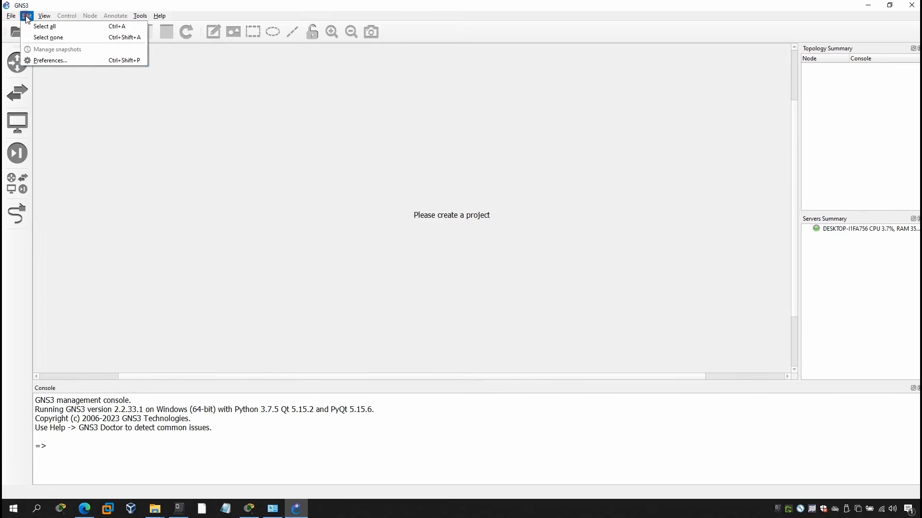
left_click(56, 61)
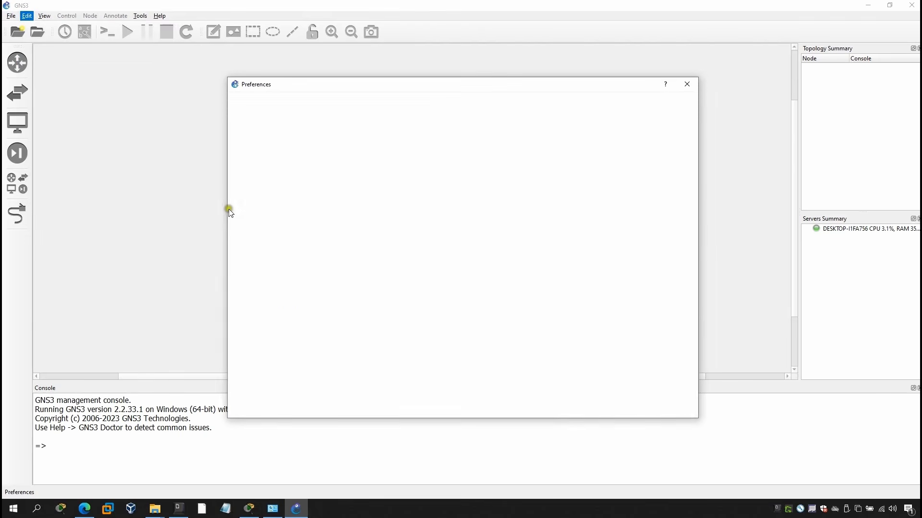
left_click(252, 211)
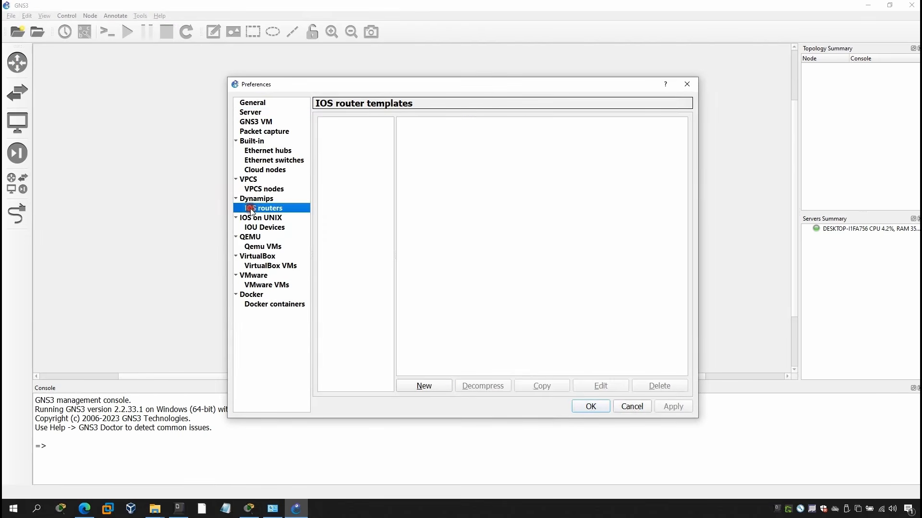
left_click(424, 386)
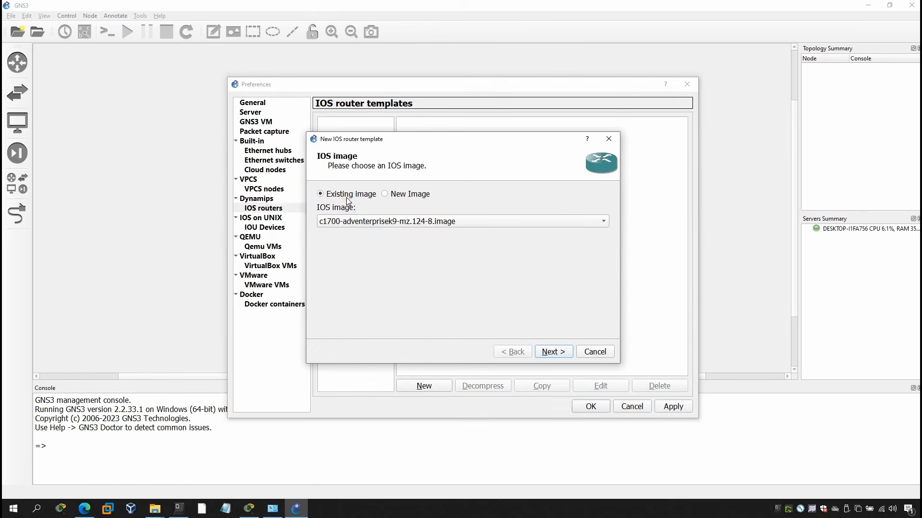
left_click(387, 199)
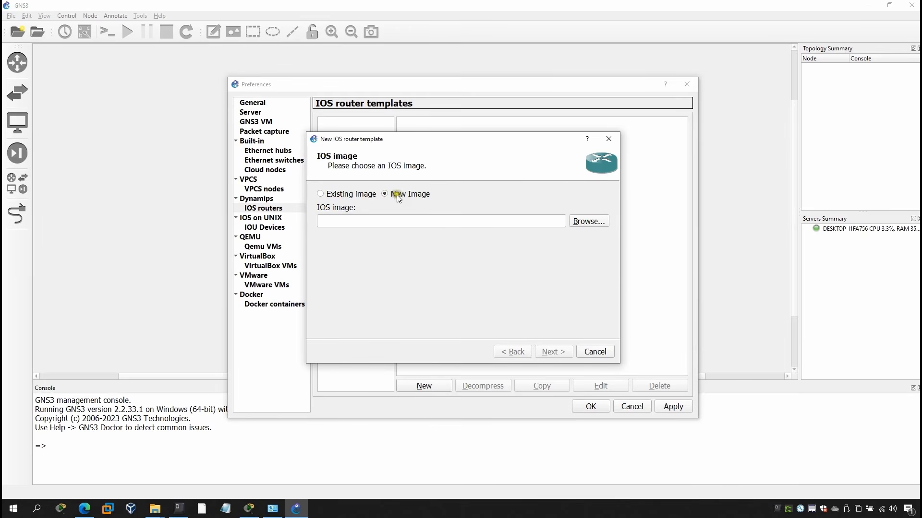
left_click(585, 223)
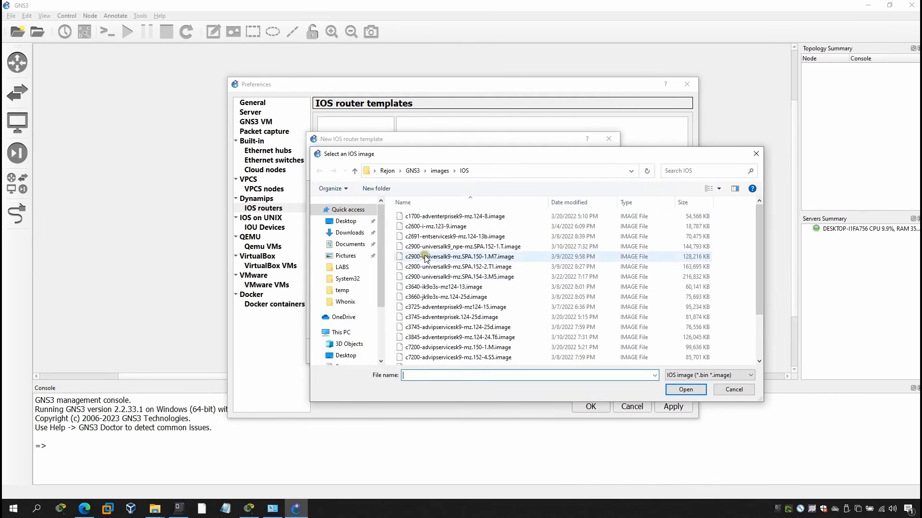
Switch to File Explorer and select the four IOS image files, c1700 through c3725, in C:\CCNA 200-301\GNS3.
mouse_move(151, 513)
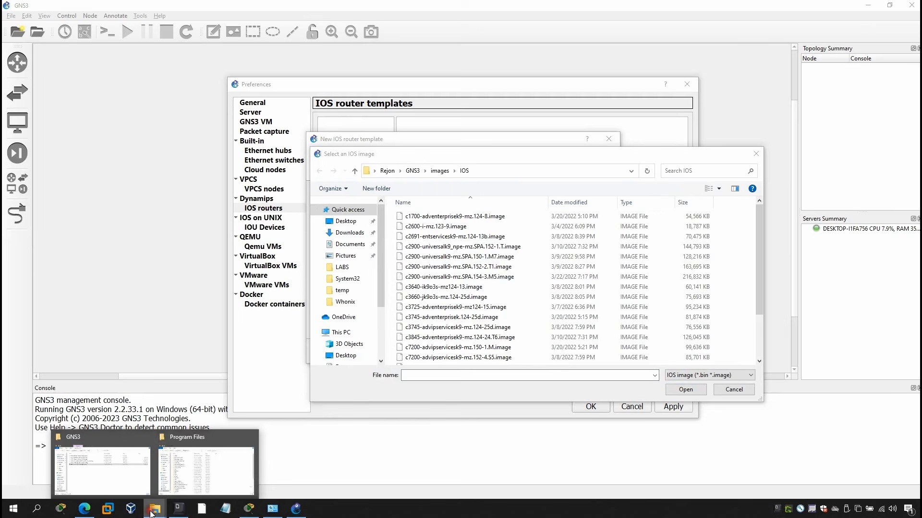
left_click(93, 469)
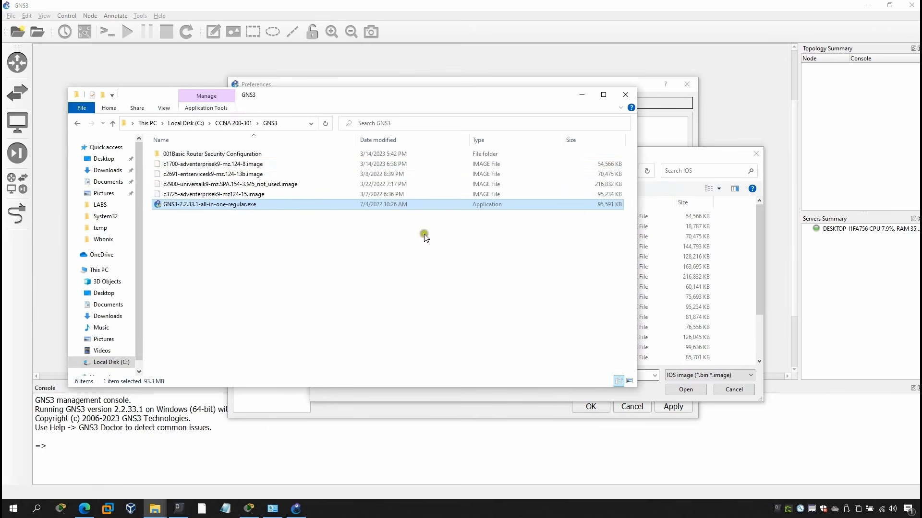
left_click(223, 165)
left_click(235, 195, "shift")
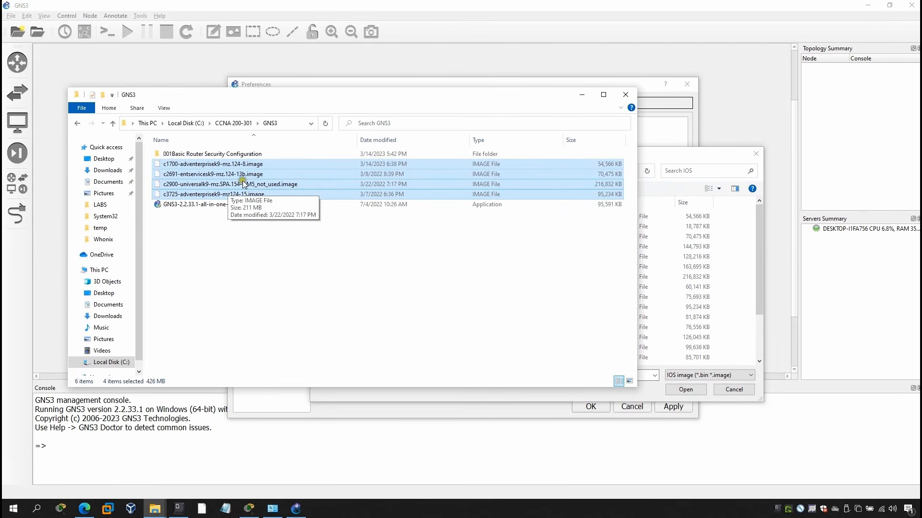
Return to the IOS image selection dialog and examine the GNS3\images\IOS part of its folder path.
left_click(650, 155)
left_click(517, 171)
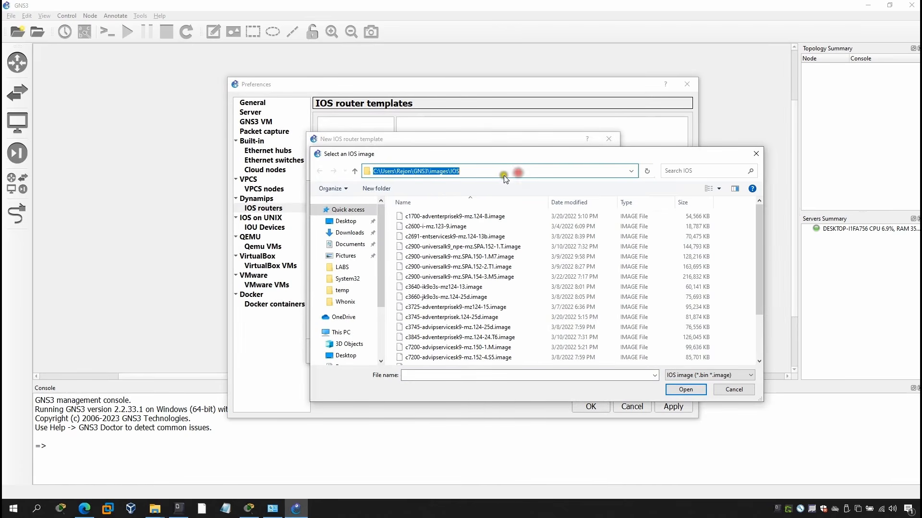
left_click(431, 173)
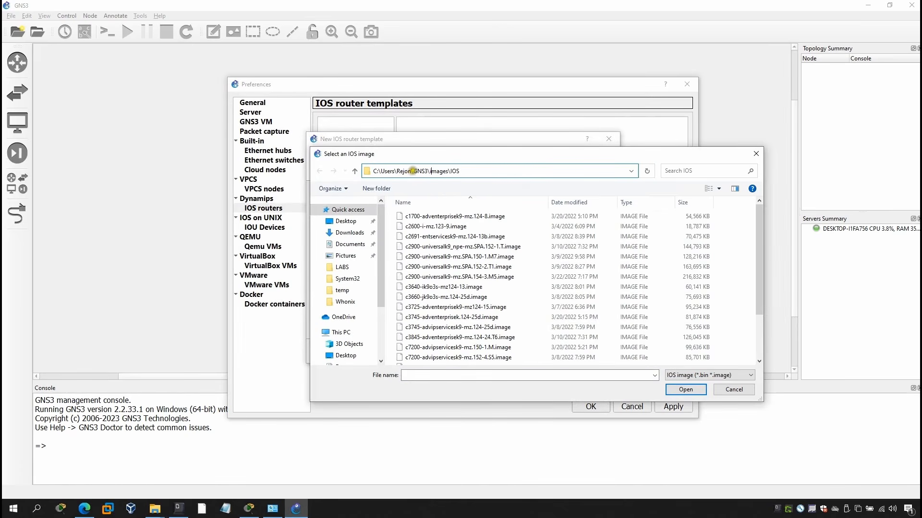
left_click_drag(412, 171, 465, 171)
Switch to File Explorer and copy the full name of c1700-adventerprisek9-mz.124-8.image in C:\CCNA 200-301\GNS3.
left_click(157, 511)
left_click(128, 482)
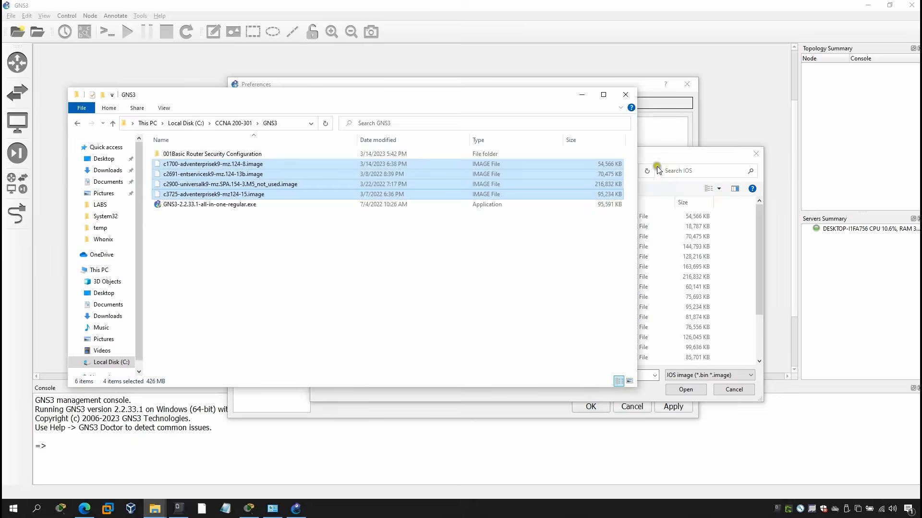
left_click(665, 158)
left_click(155, 509)
left_click(117, 483)
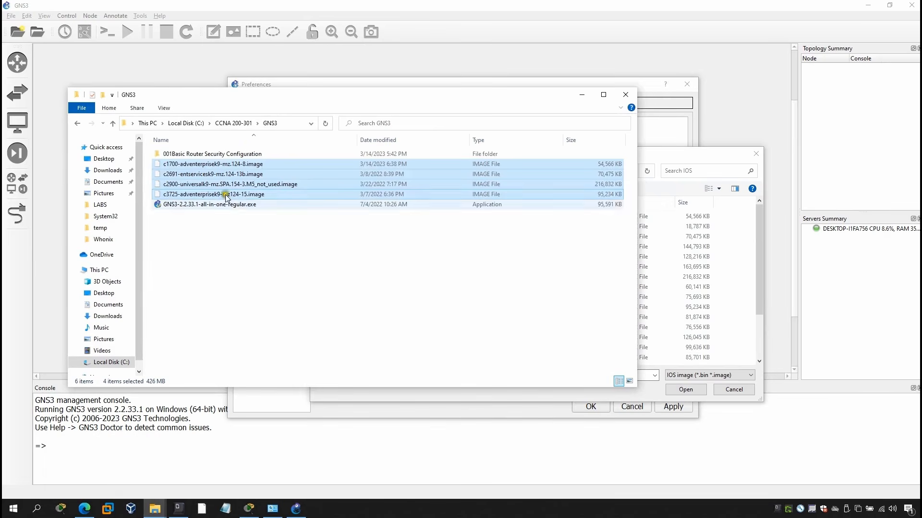
left_click(260, 164)
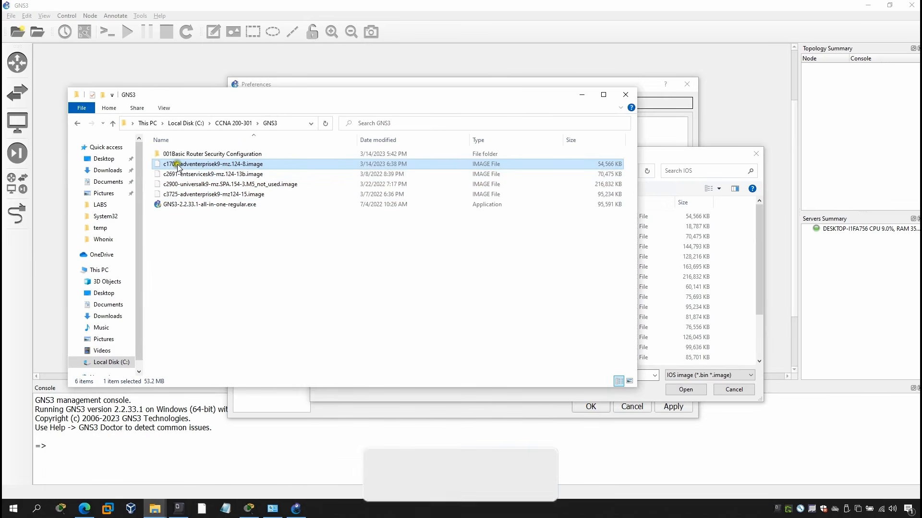
left_click(186, 164)
key("ctrl+c")
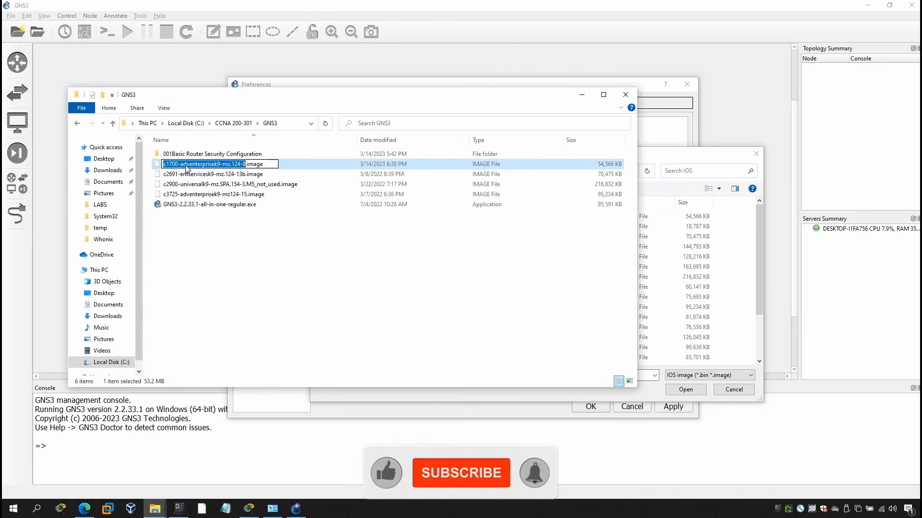
Paste the copied name into the IOS image selection dialog and open c1700-adventerprisek9-mz.124-8.image.
left_click(654, 375)
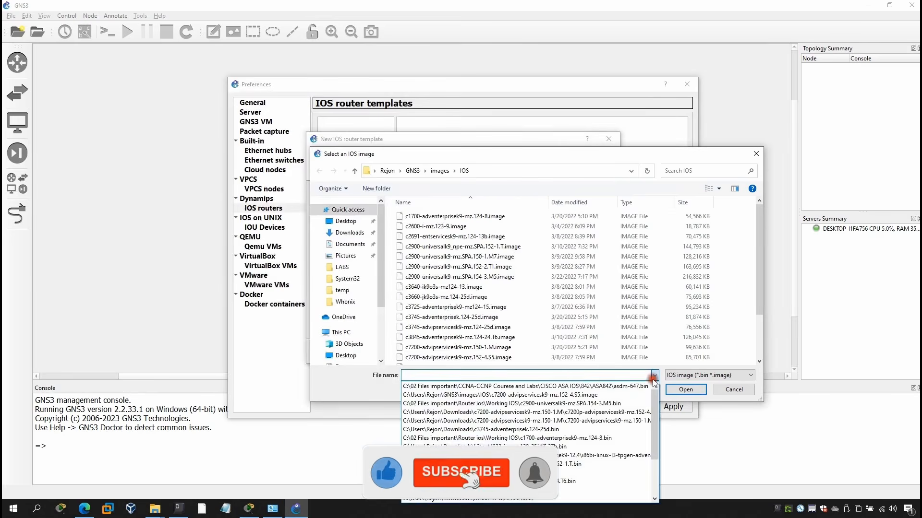
left_click(574, 376)
key("ctrl+v")
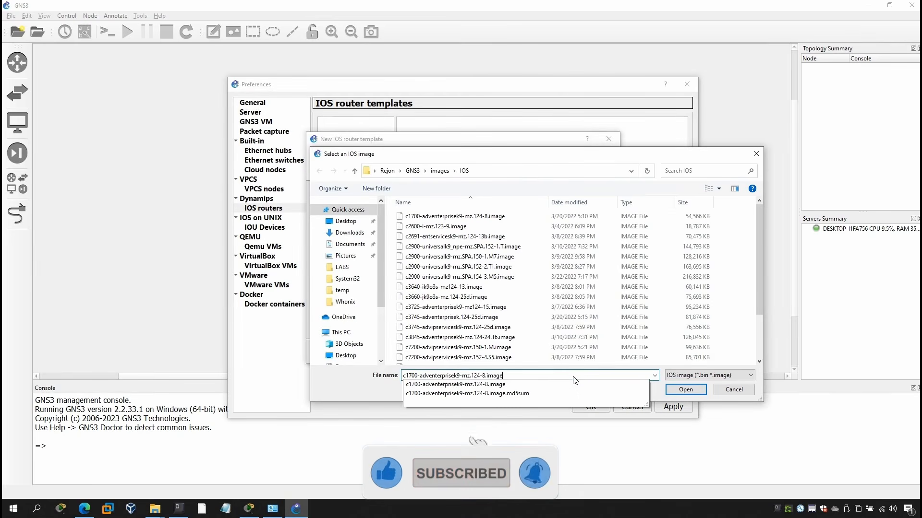
left_click(494, 384)
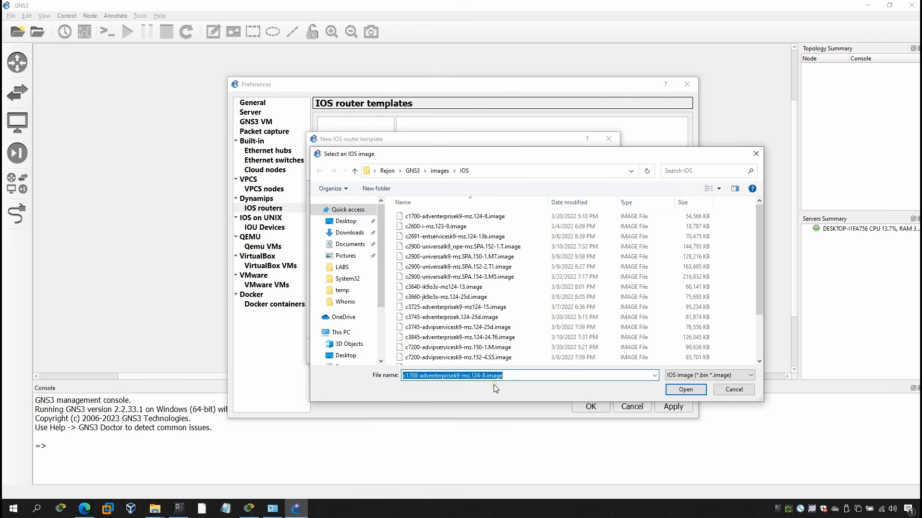
left_click(683, 390)
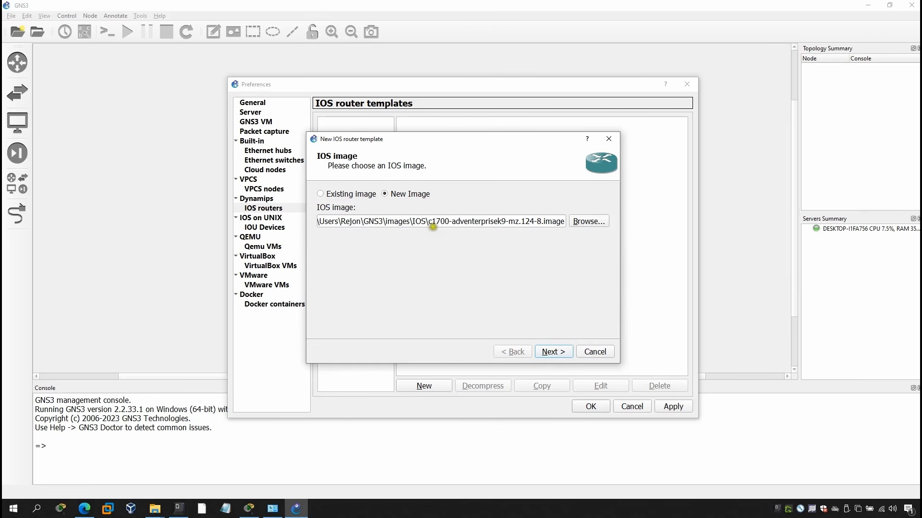
Accept the c1700 image, keeping name c1700, chassis 1720, 160 MiB of RAM and the C1700-MB-1FE adapter in slot 0.
left_click(553, 351)
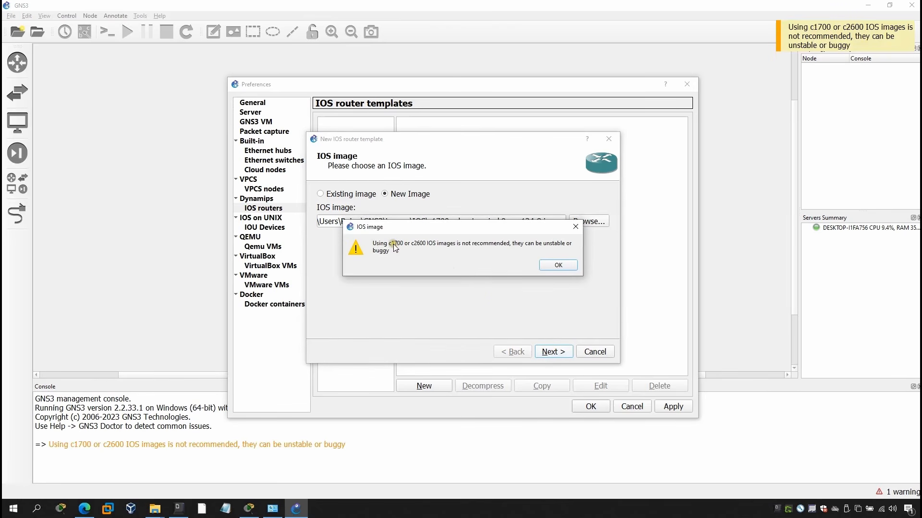
left_click(548, 267)
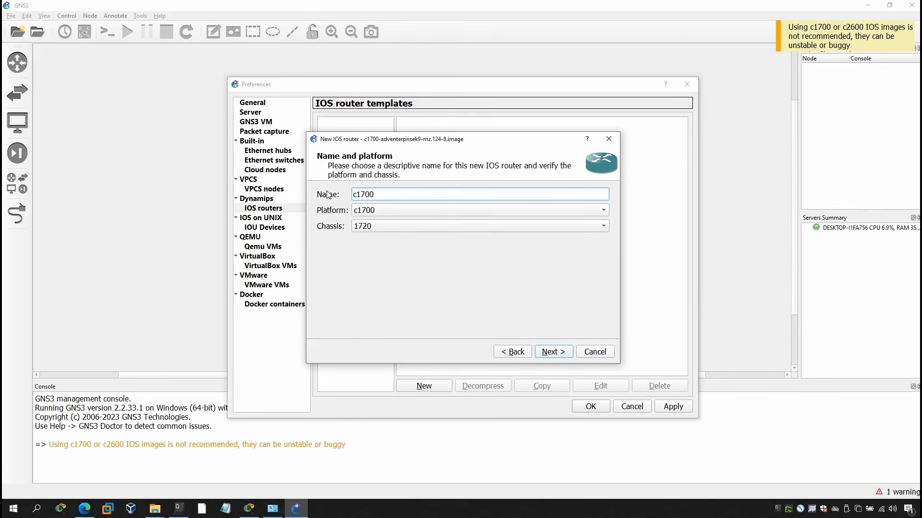
left_click(560, 354)
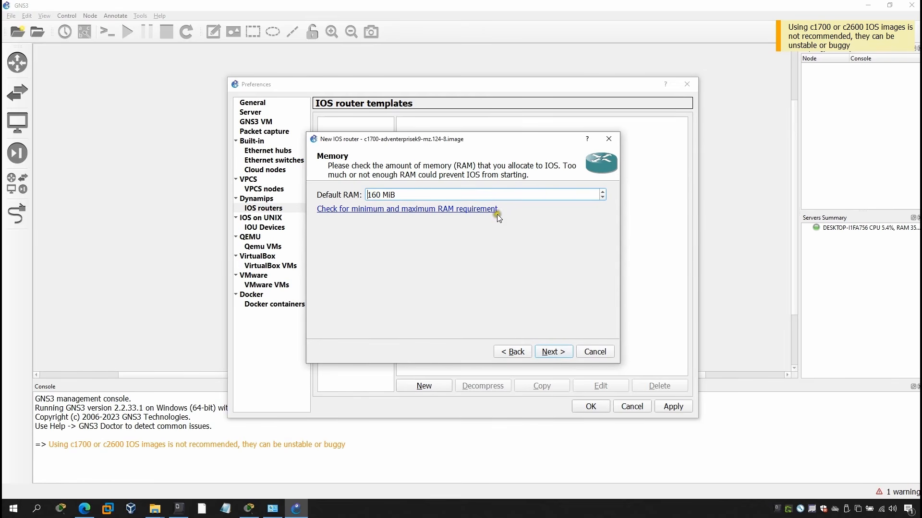
left_click(553, 354)
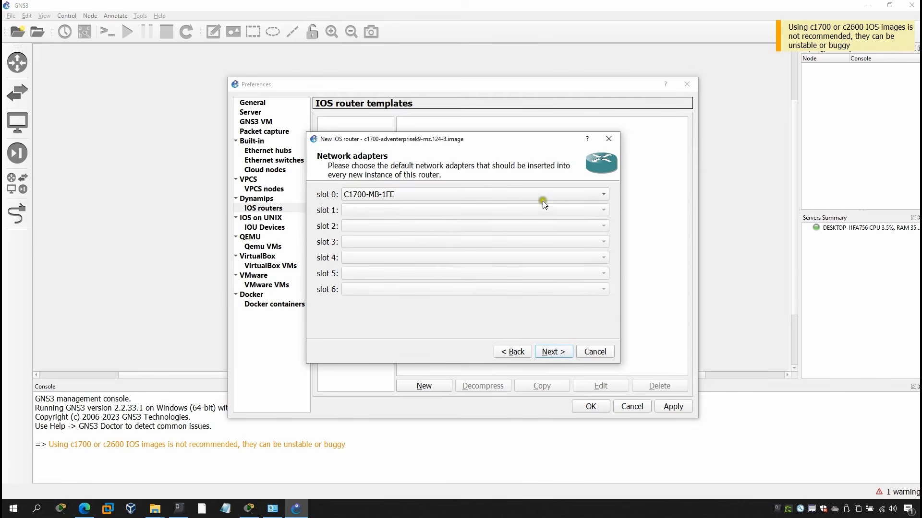
left_click(552, 353)
Set the c1700 router's WIC modules to WIC-1T in wic 0 and WIC-2T in wic 1.
left_click(381, 192)
left_click(373, 207)
left_click(375, 210)
left_click(373, 236)
left_click(551, 351)
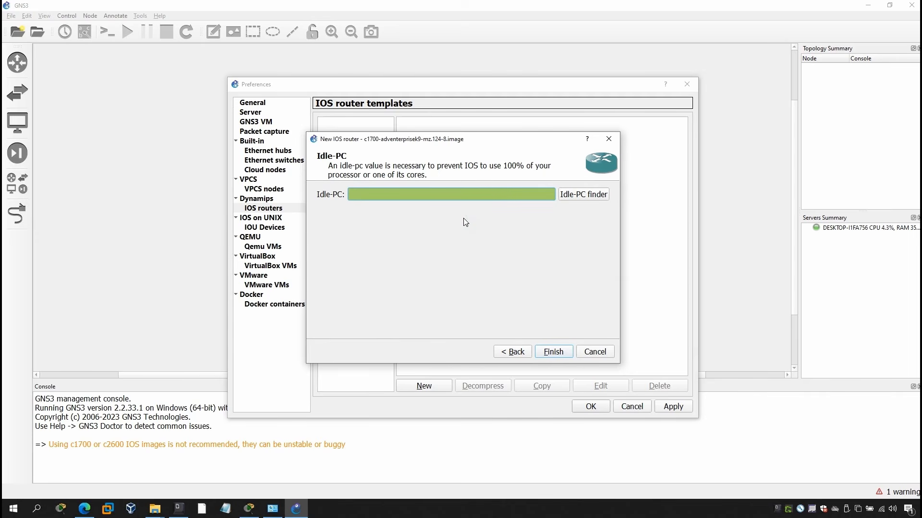
Run the Idle-PC finder for the c1700 image and finish the router template.
left_click(578, 197)
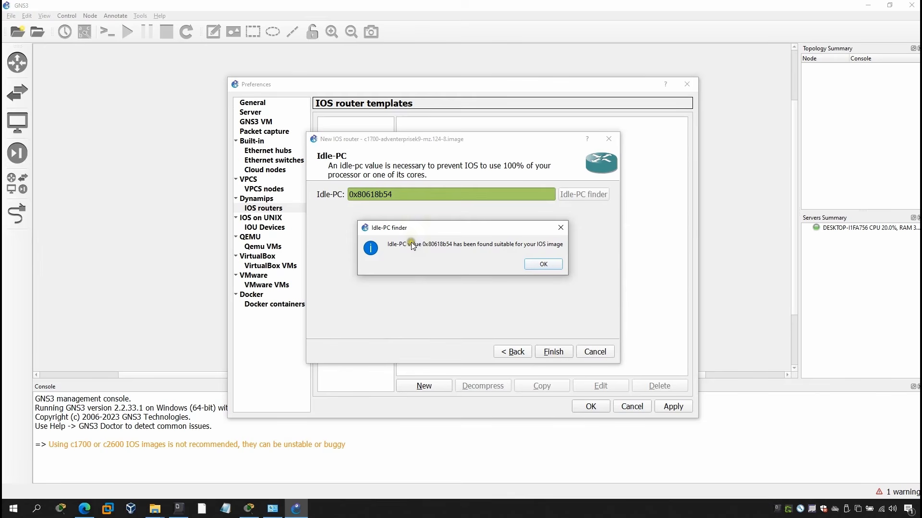
left_click(537, 264)
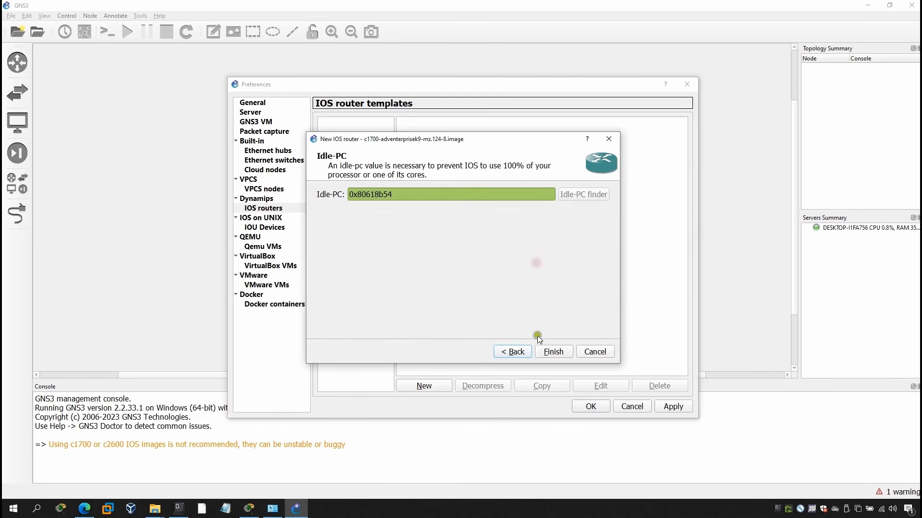
left_click(554, 352)
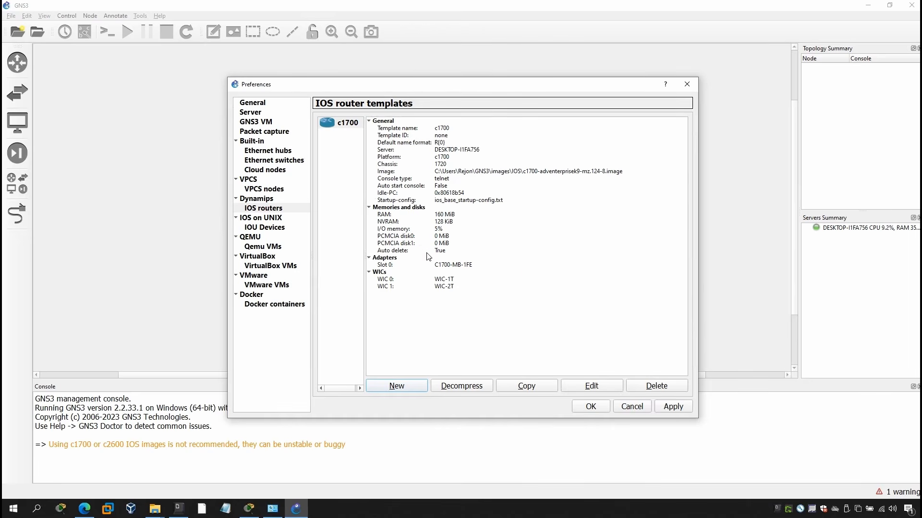
Start another router template with the New Image option and copy the name of c2691-entservicesk9-mz.124-13b.image from File Explorer.
left_click(405, 389)
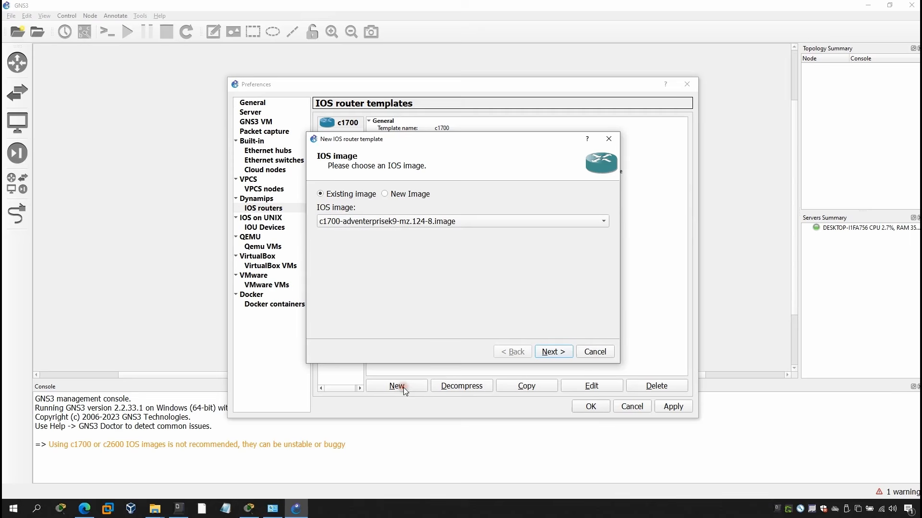
left_click(385, 195)
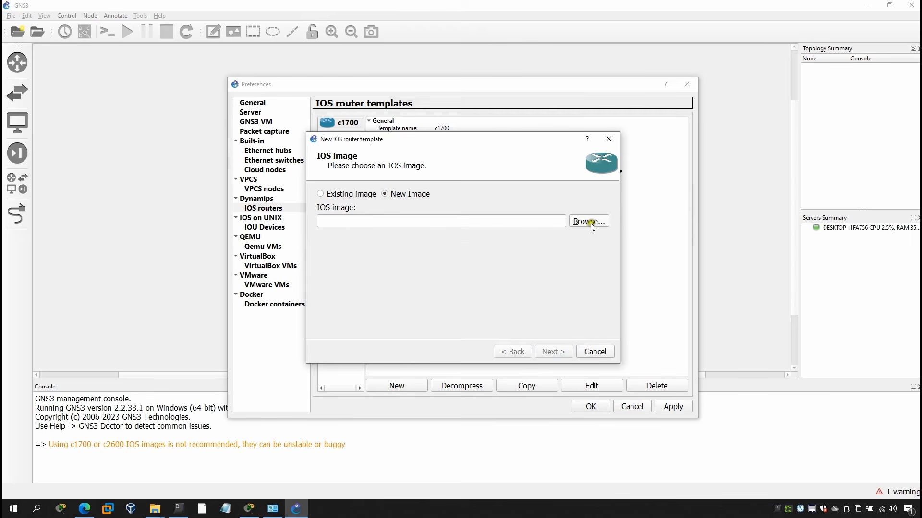
mouse_move(155, 508)
left_click(122, 471)
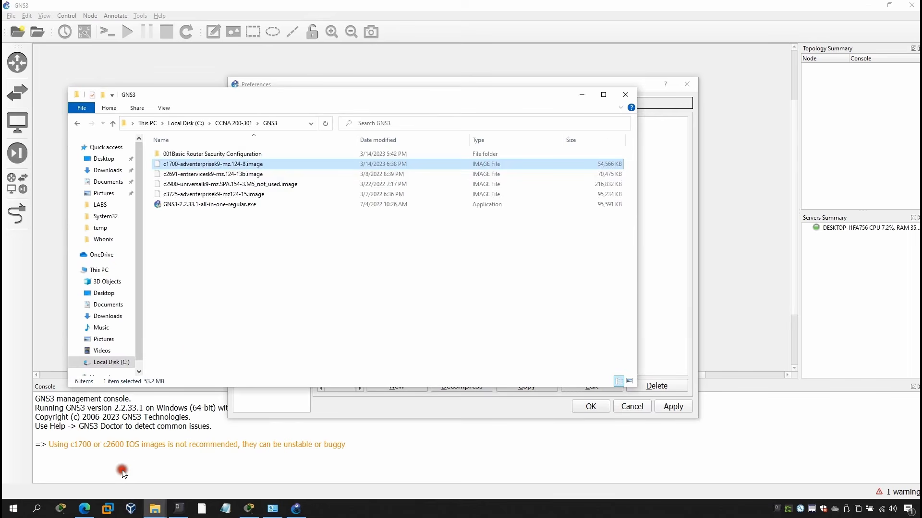
left_click(240, 176)
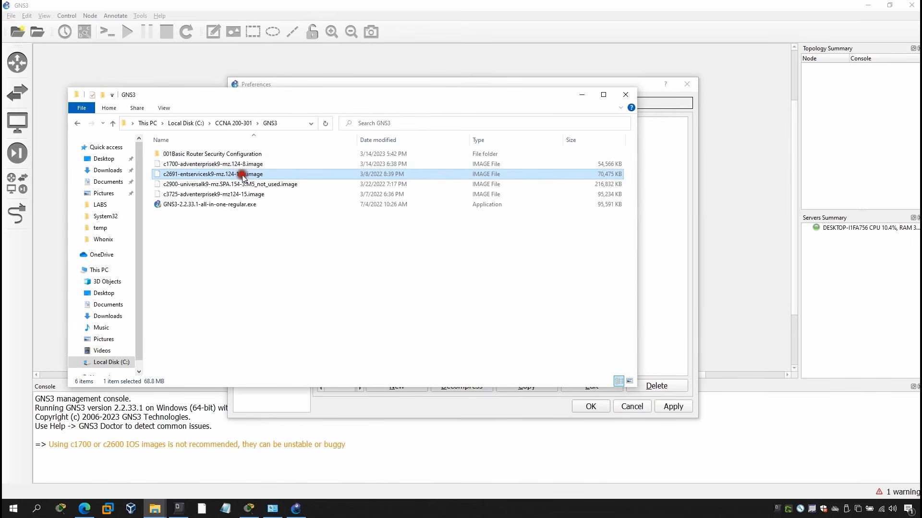
left_click(243, 176)
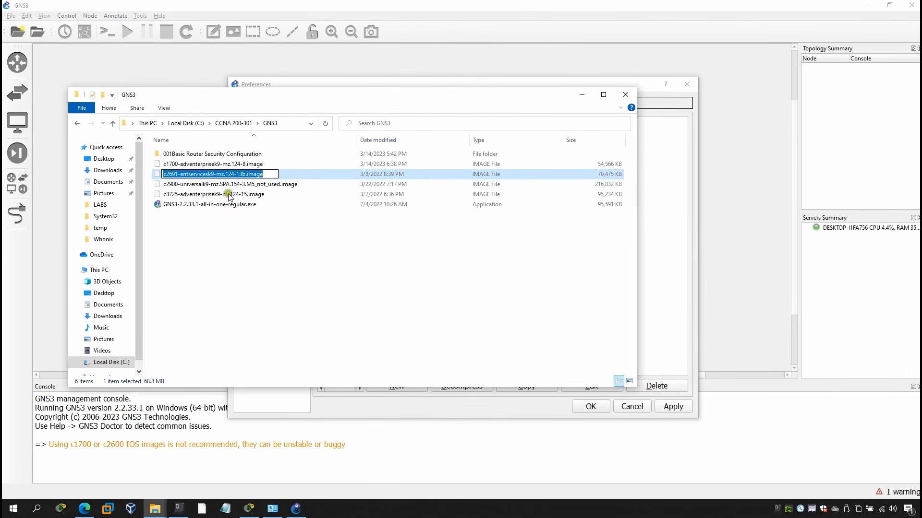
Load c2691-entservicesk9-mz.124-13b.image from the GNS3\images\IOS folder as the new template's IOS image.
left_click(666, 220)
left_click(469, 221)
type("c2691-entservicesk9-mz.124-13b.image")
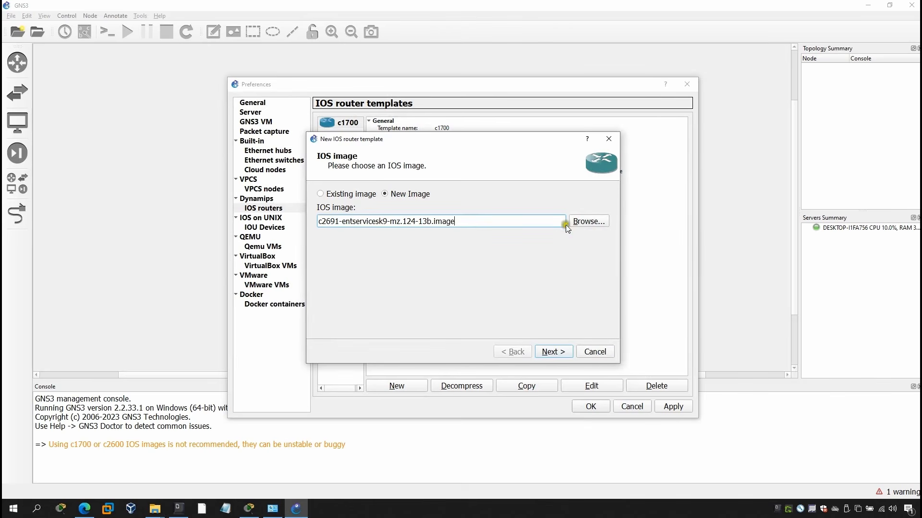
left_click(586, 222)
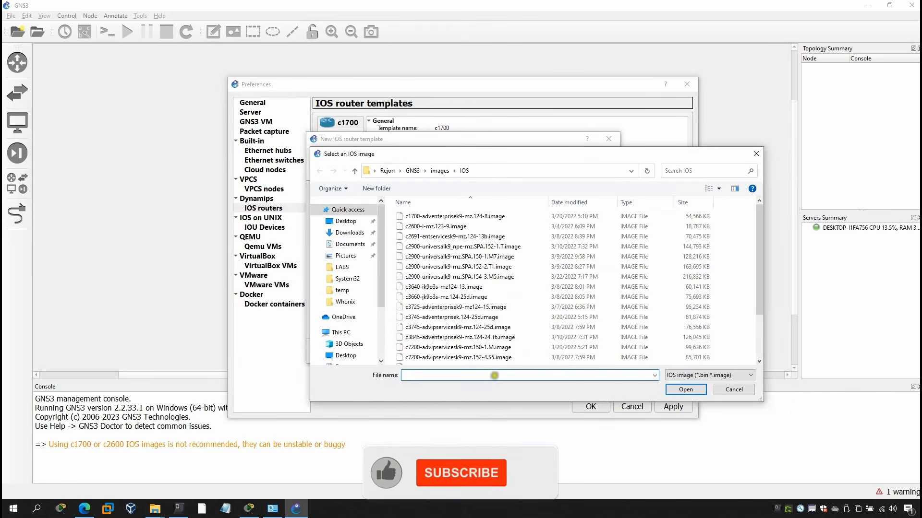
double_click(551, 375)
left_click(406, 392)
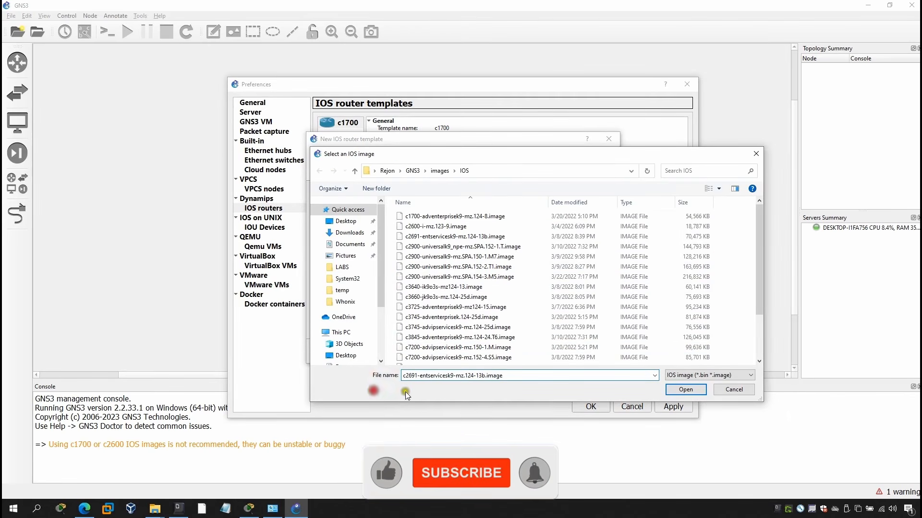
left_click(685, 390)
Keep the c2691 name, platform and default RAM, and put an NM-1FE-TX network adapter in slot 1.
left_click(553, 352)
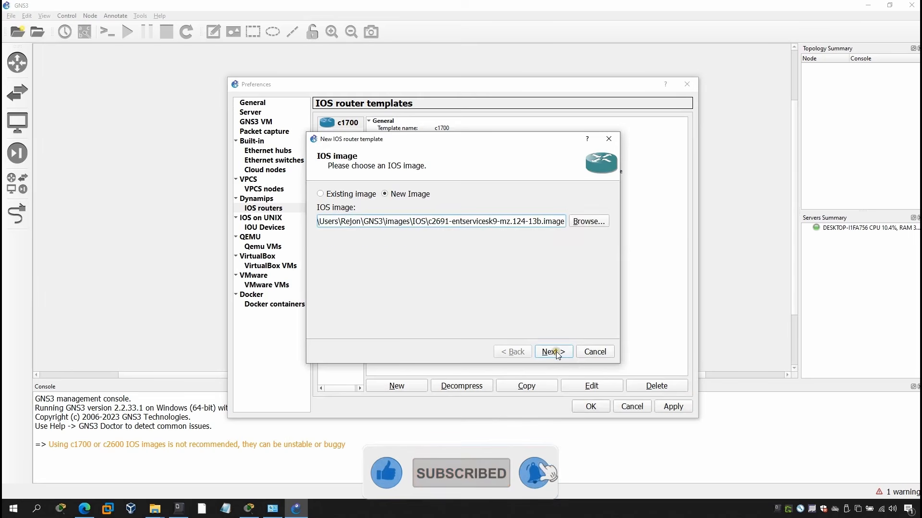
left_click(363, 192)
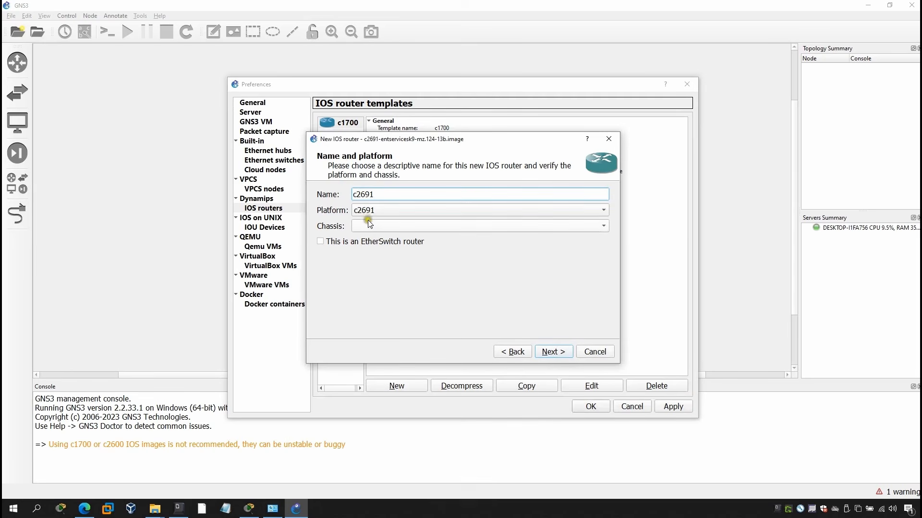
left_click(590, 226)
left_click(556, 350)
left_click(552, 352)
left_click(601, 212)
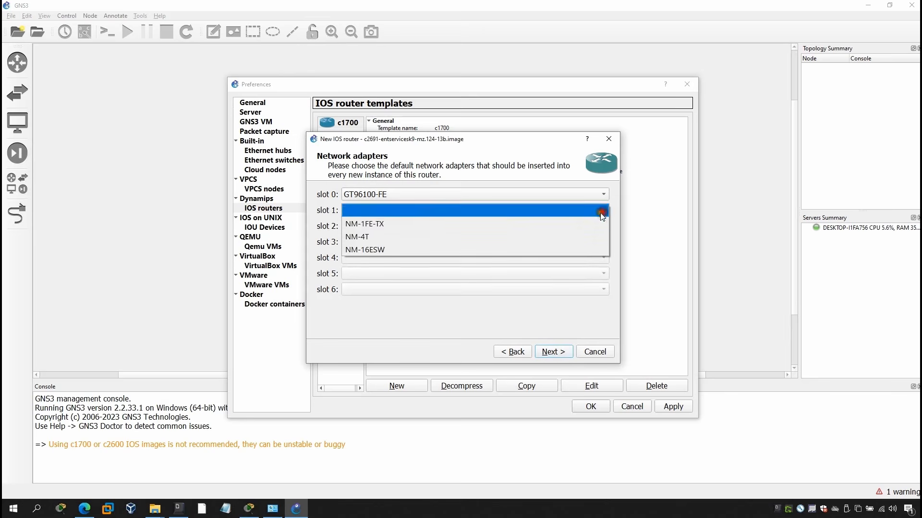
left_click(497, 224)
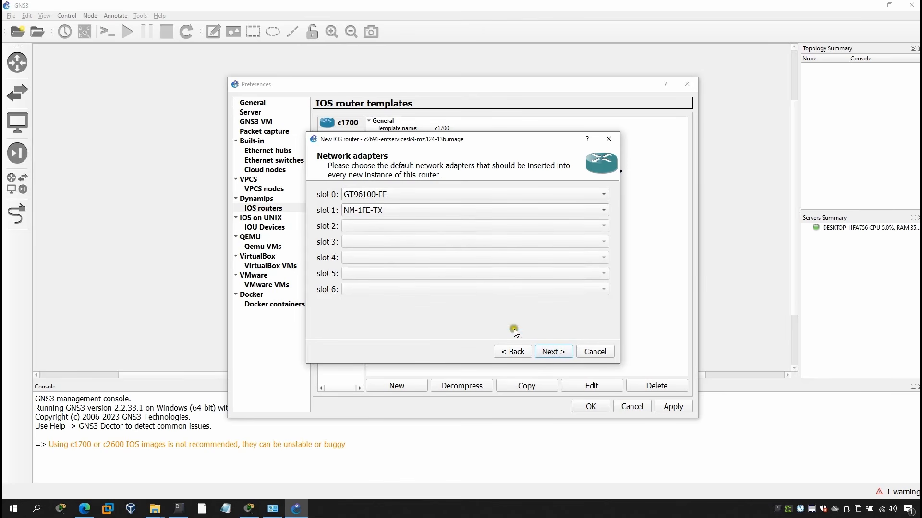
left_click(553, 352)
Set the c2691 router's WIC modules to WIC-1T in wic 0, WIC-2T in wic 1 and WIC-1T in wic 2.
left_click(396, 195)
left_click(374, 207)
left_click(375, 210)
left_click(374, 223)
left_click(371, 224)
left_click(374, 210)
left_click(374, 224)
left_click(368, 225)
left_click(373, 239)
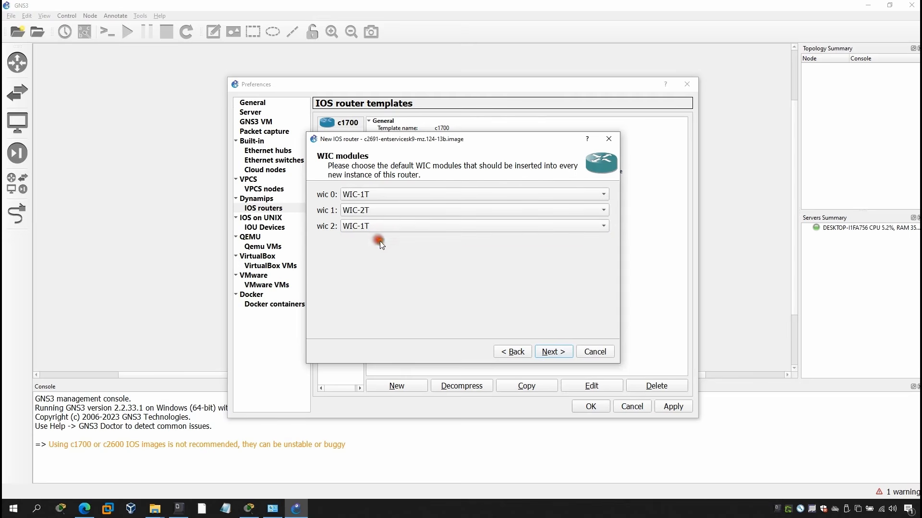
left_click(553, 352)
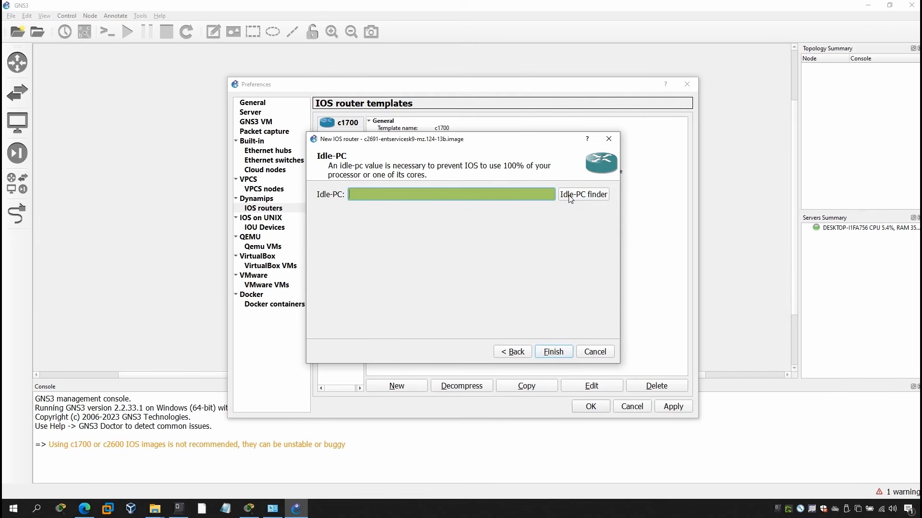
Find an Idle-PC value for the c2691 image with the Idle-PC finder and finish the template.
left_click(583, 196)
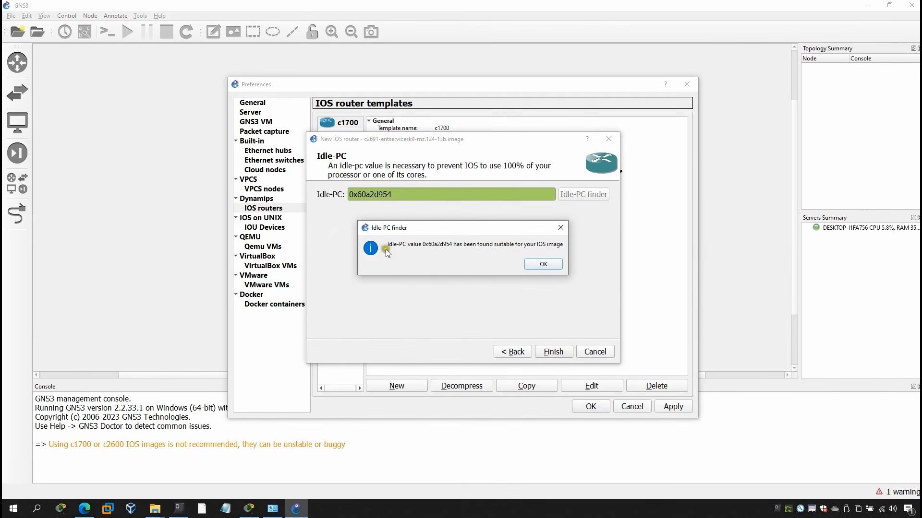
left_click(543, 264)
left_click(552, 352)
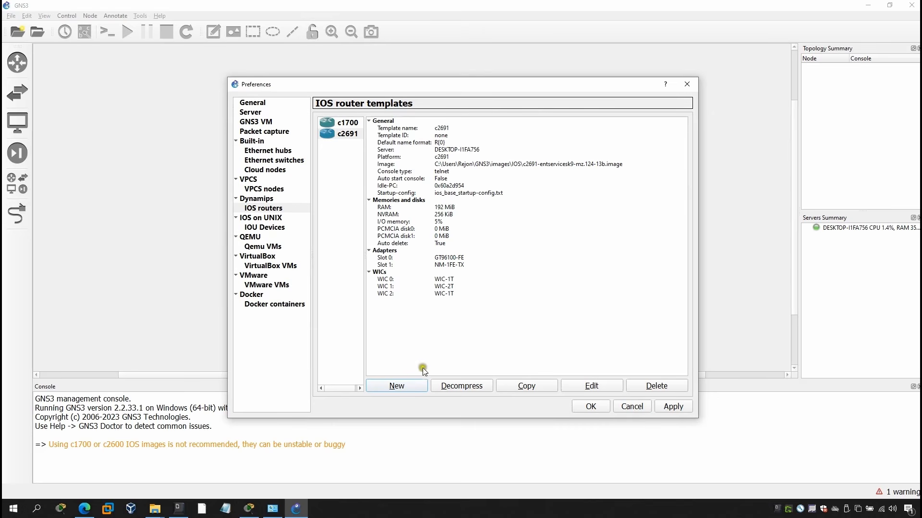
Start another IOS router template that uses a new image and open the image file browser.
left_click(394, 386)
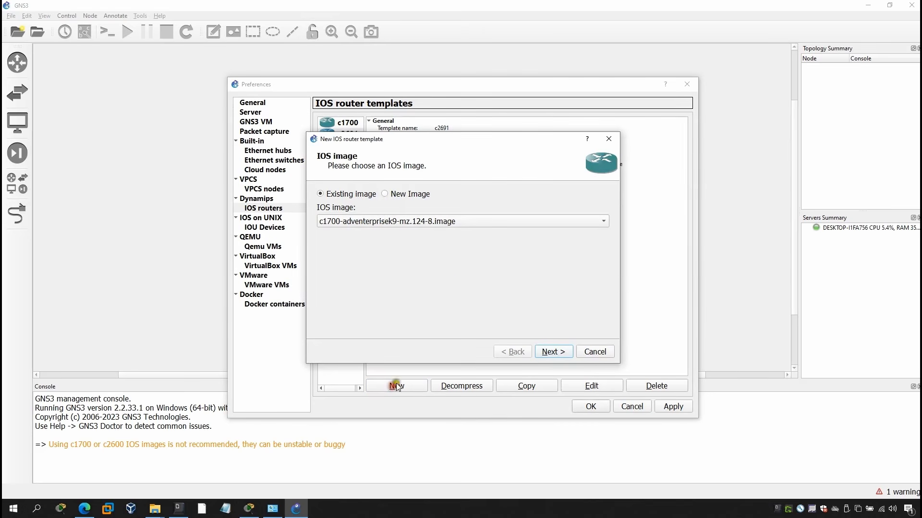
left_click(397, 195)
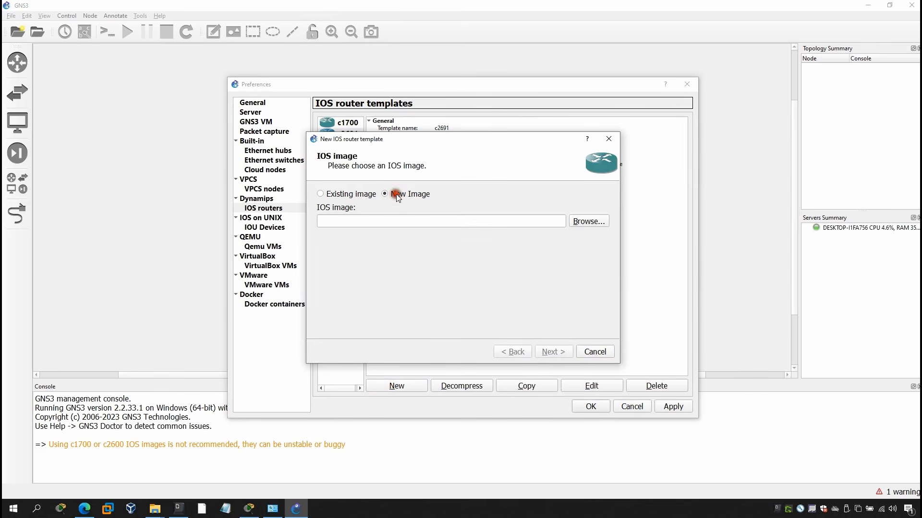
left_click(594, 223)
Copy the file name c3725-adventerprisek9-mz124-15 from the CCNA 200-301\GNS3 folder in File Explorer and return to the image selection.
mouse_move(155, 508)
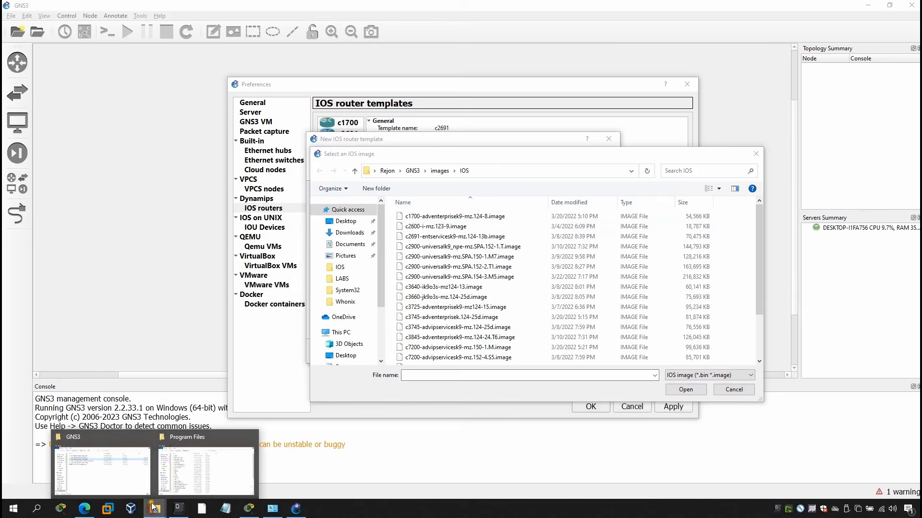
left_click(121, 465)
left_click(225, 194)
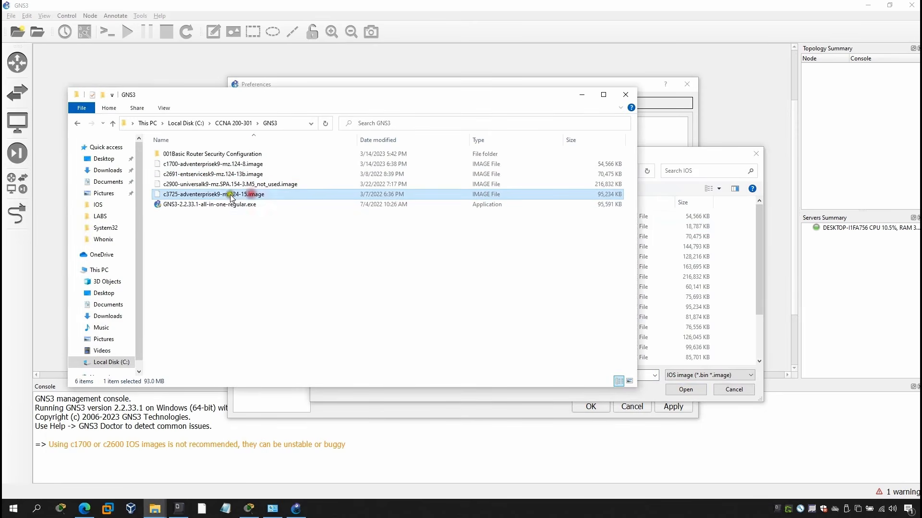
left_click(225, 194)
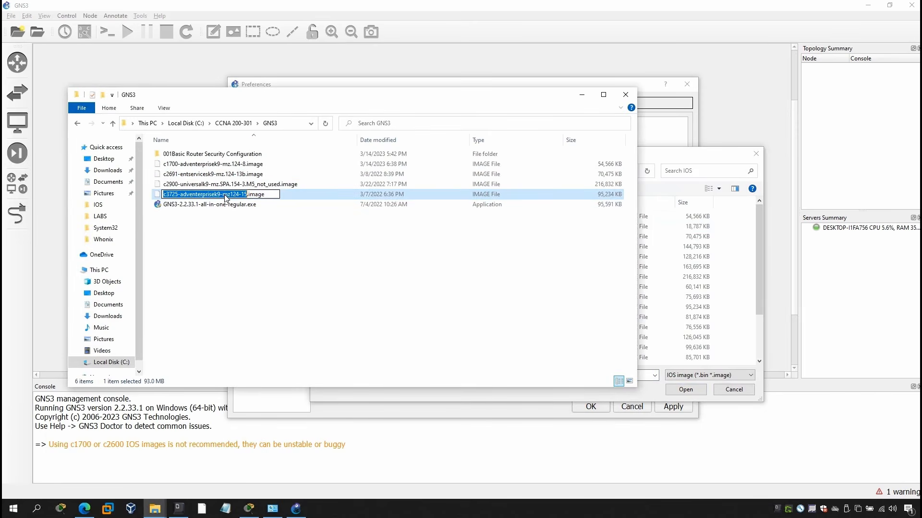
left_click(224, 233)
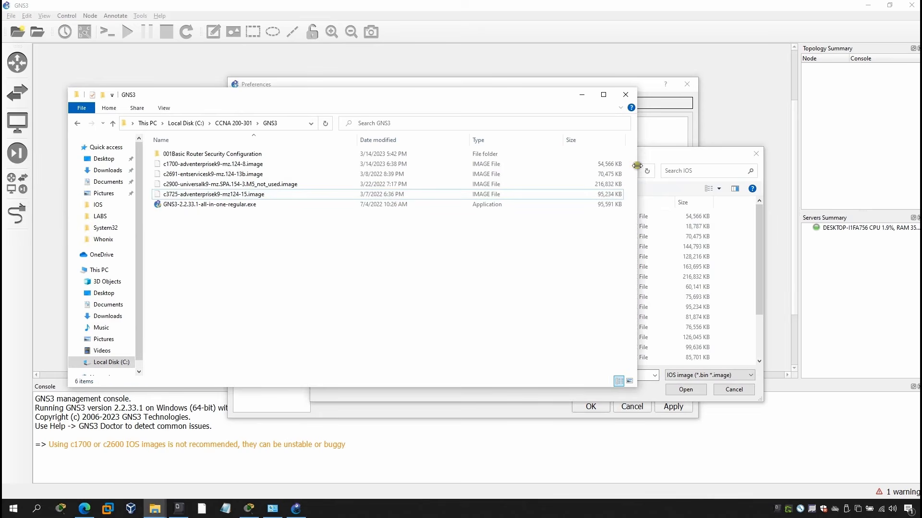
left_click(652, 155)
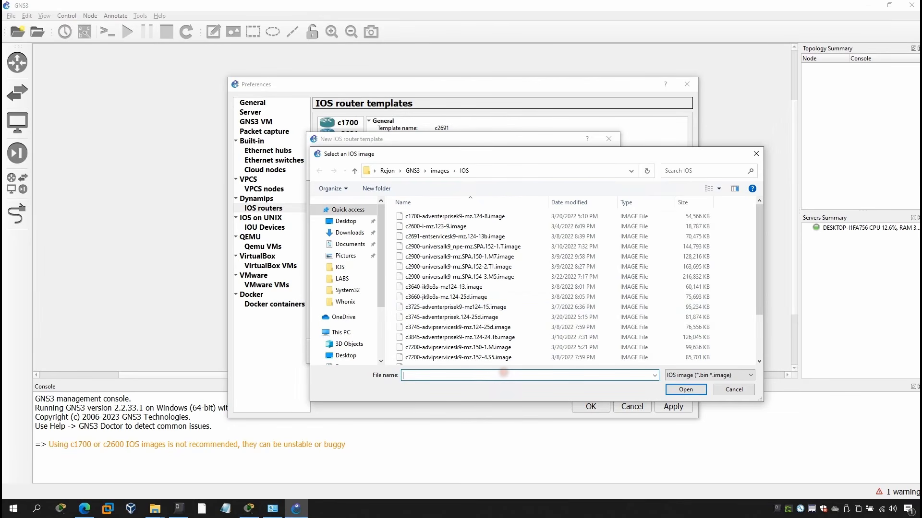
Load c3725-adventerprisek9-mz124-15.image from the GNS3\images\IOS folder as the new template's IOS image.
type("c3725-adventerprisek9-mz124-15")
left_click(686, 390)
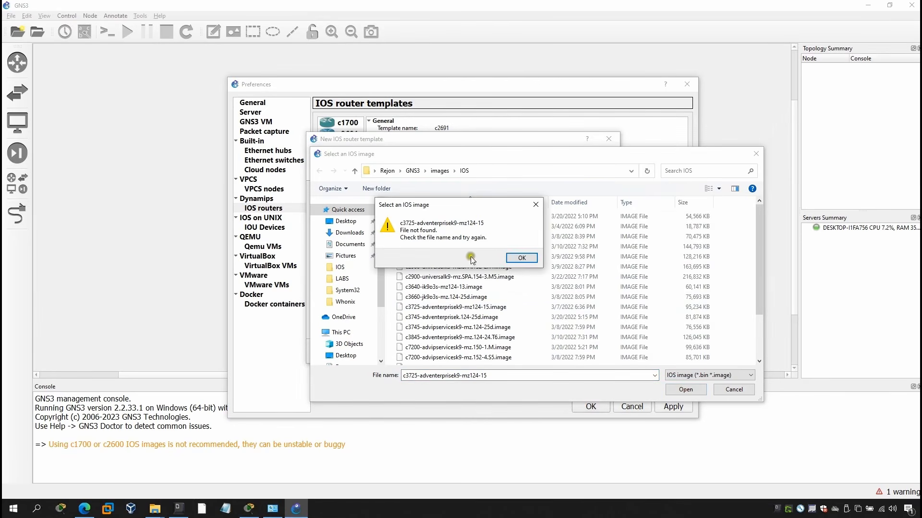
left_click(521, 258)
type("c3725-adventerprisek9-mz124-15")
left_click(510, 385)
left_click(671, 390)
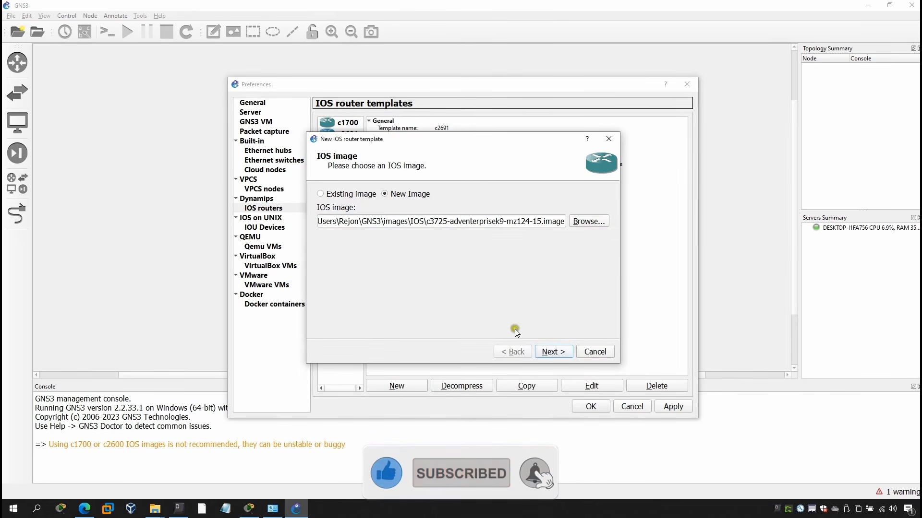
left_click(552, 352)
Mark the c3725 template as an EtherSwitch router and name it Cisco-Switch 3725.
left_click_drag(373, 142, 379, 172)
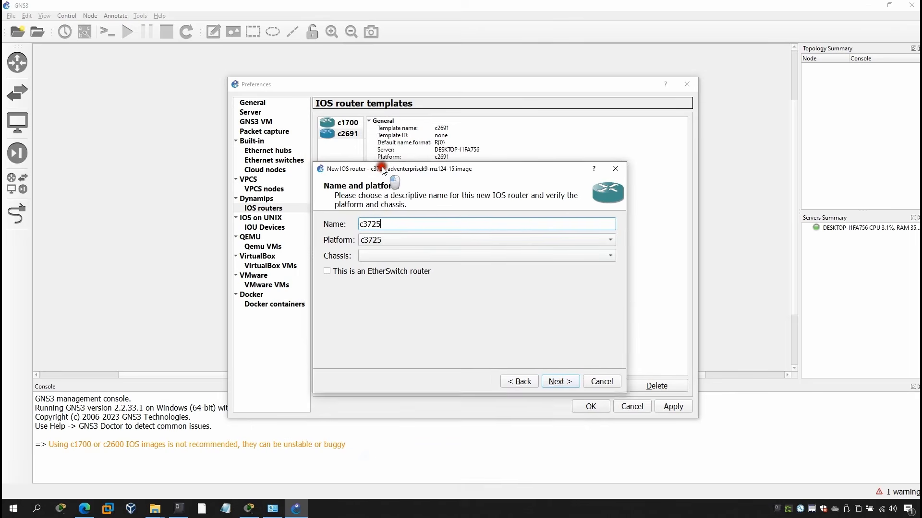
left_click(380, 272)
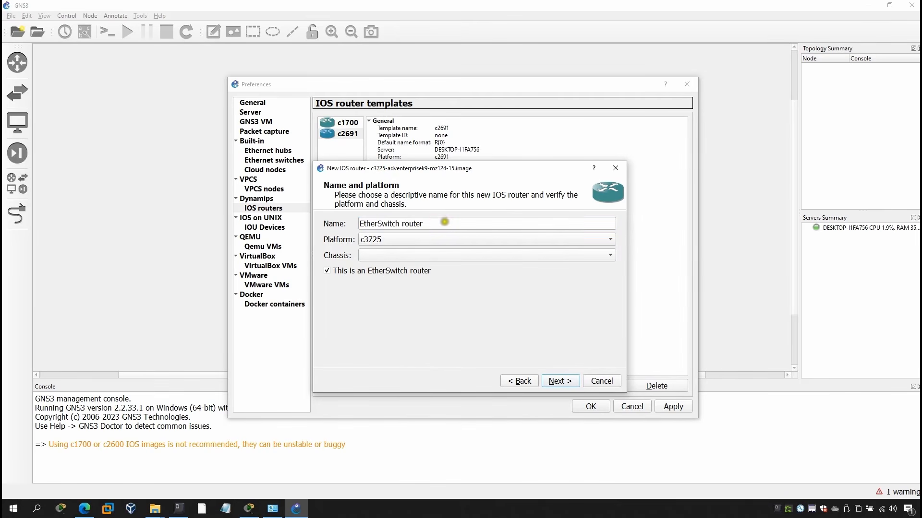
triple_click(439, 223)
type("Cisco-Switch 3725")
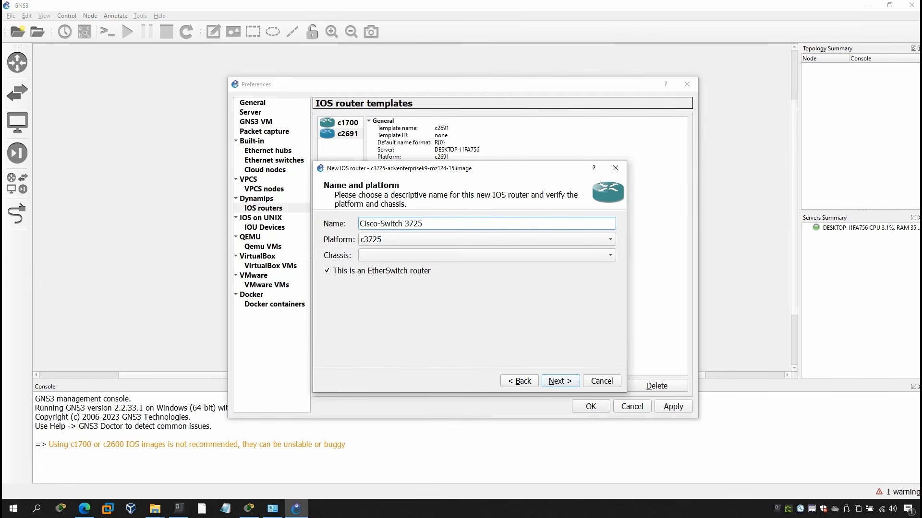
left_click(554, 382)
left_click(522, 381)
left_click(327, 271)
left_click(566, 382)
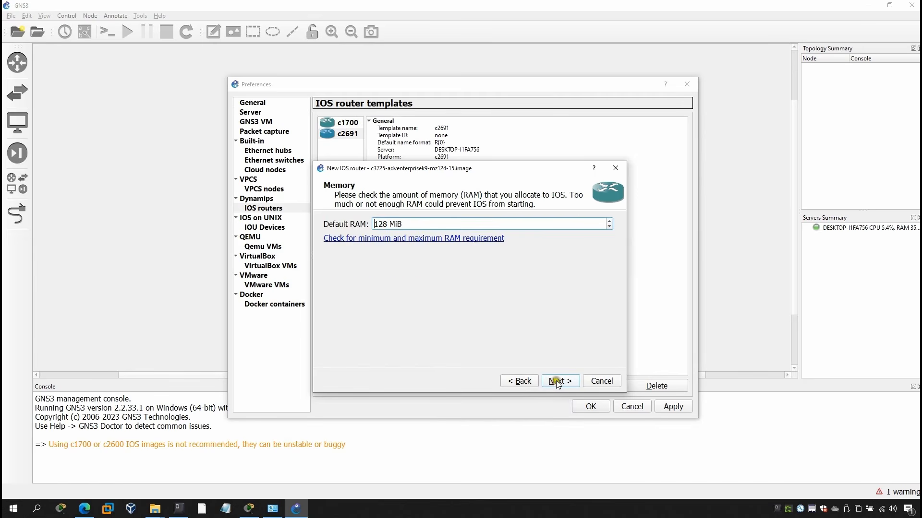
Keep the default RAM and put an NM-1FE-TX network adapter in slot 2 of the EtherSwitch router.
left_click(558, 382)
left_click(421, 255)
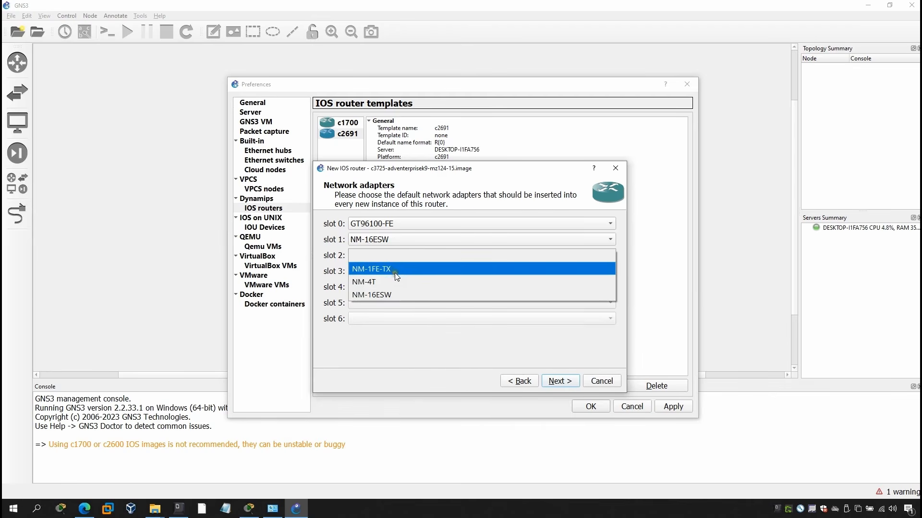
left_click(402, 269)
left_click(559, 381)
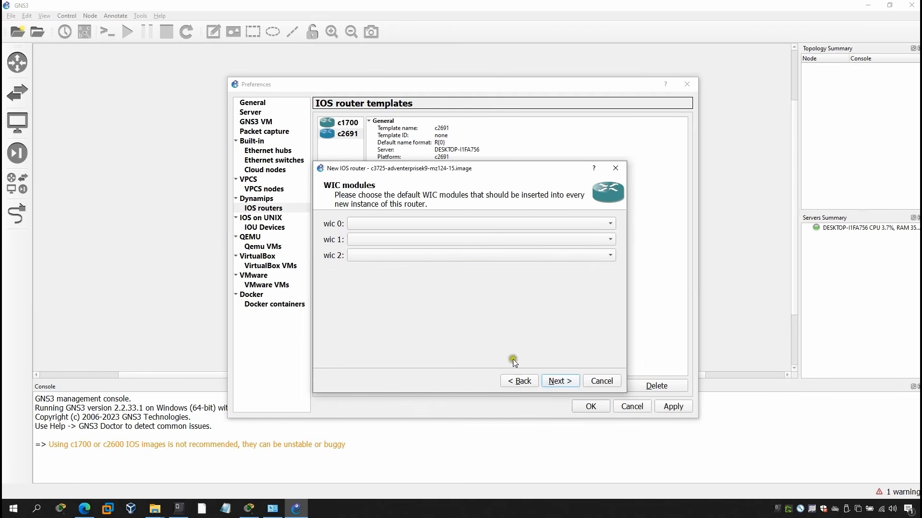
Set the switch template's WIC modules to WIC-1T in wic 0, WIC-2T in wic 1 and WIC-1T in wic 2.
left_click(420, 223)
left_click(376, 246)
left_click(381, 239)
left_click(378, 250)
left_click(379, 239)
left_click(377, 255)
left_click(377, 255)
left_click(384, 278)
left_click(434, 255)
left_click(377, 240)
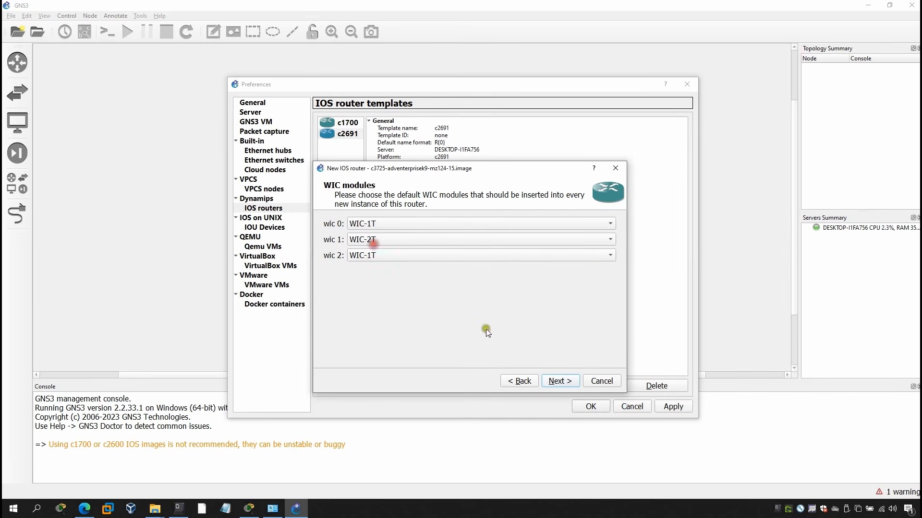
Find an Idle-PC value for the c3725 image, and finish and save the Cisco-Switch 3725 template.
left_click(560, 382)
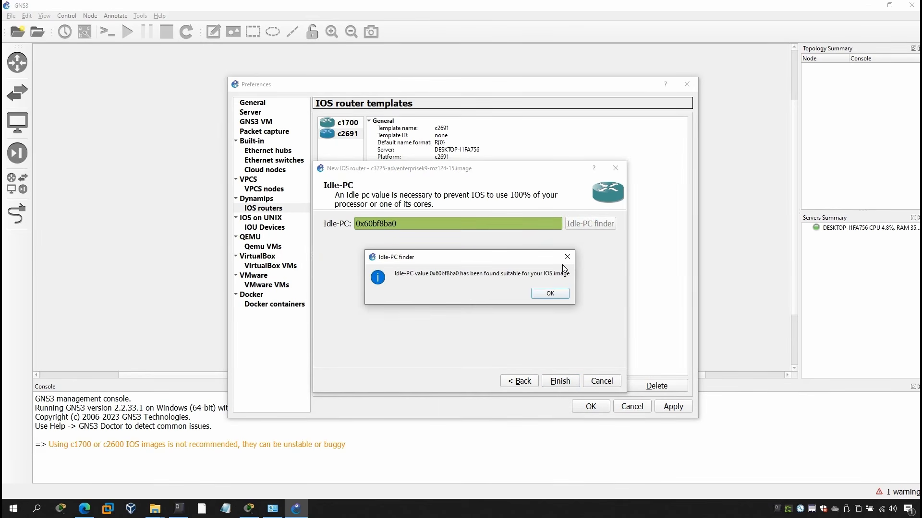
left_click(550, 295)
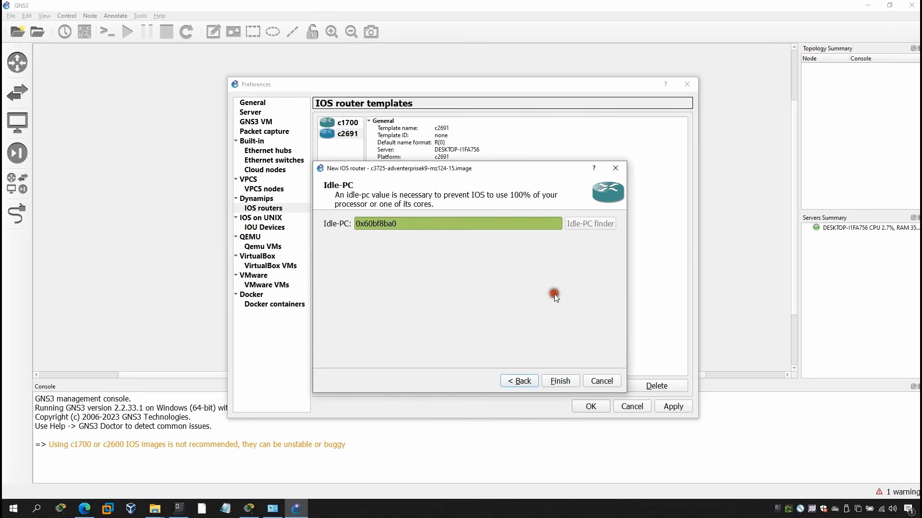
left_click(562, 382)
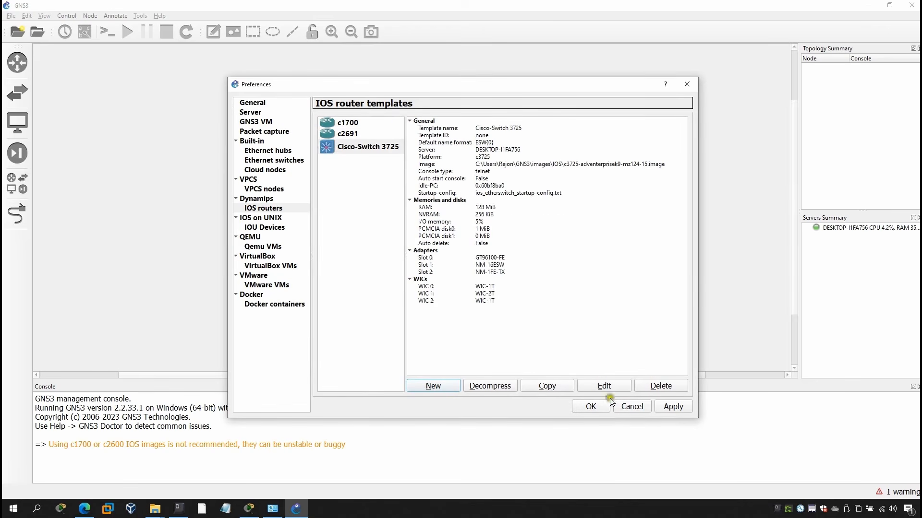
left_click(683, 410)
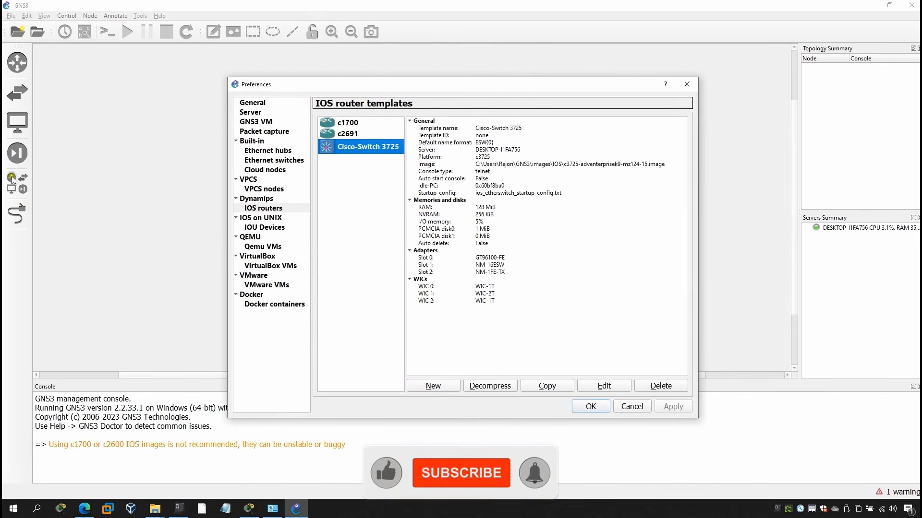
left_click(591, 406)
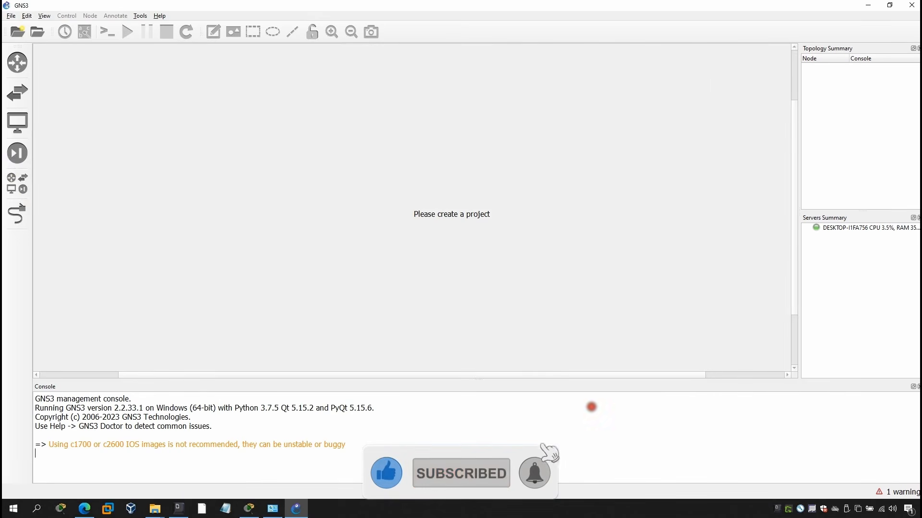
Choose the predefined Putty (normal standalone version) command as the Telnet console application in the general preferences and save the settings.
left_click(27, 16)
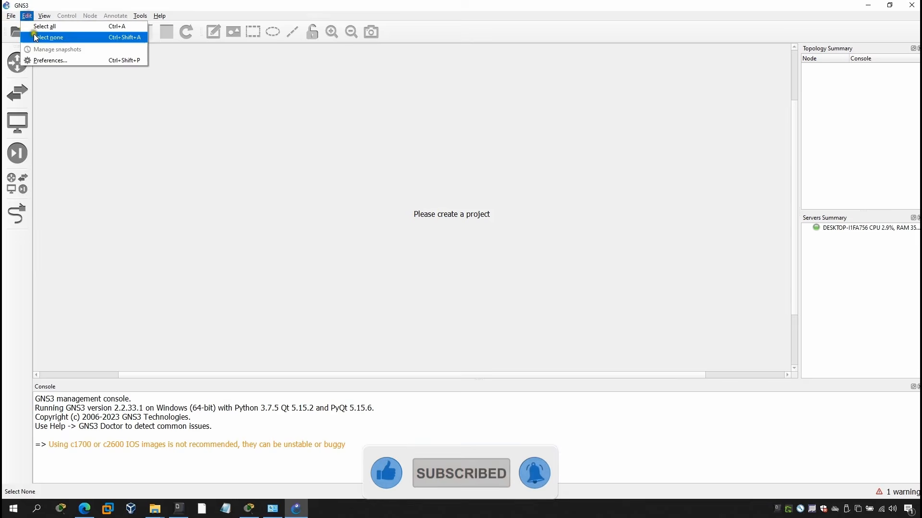
left_click(48, 61)
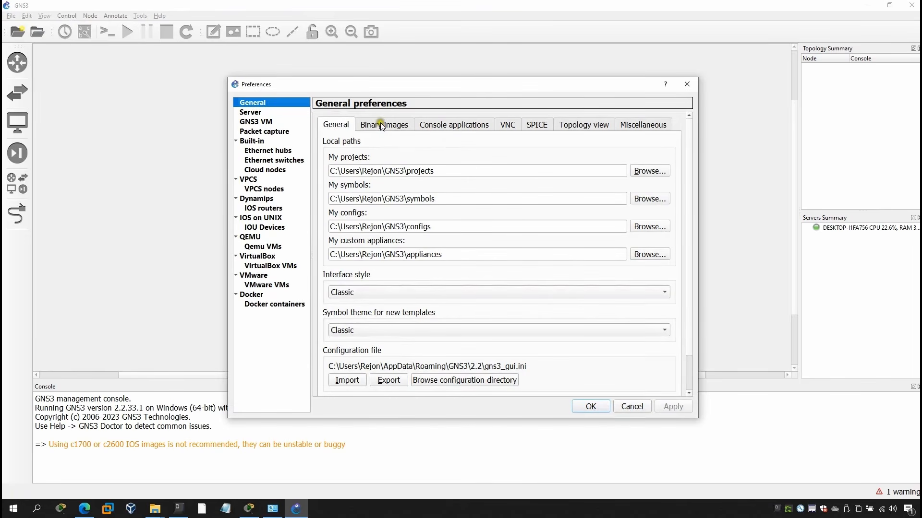
left_click(381, 126)
left_click(446, 126)
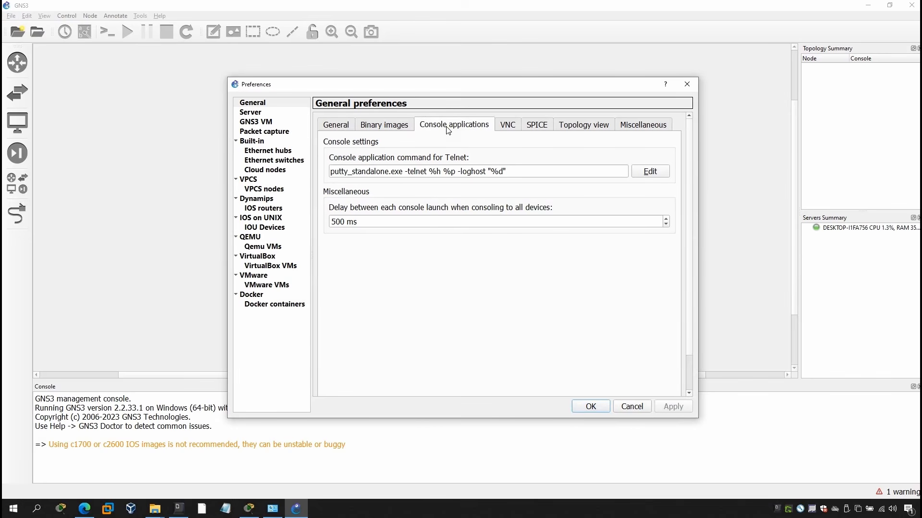
left_click(649, 172)
left_click(372, 158)
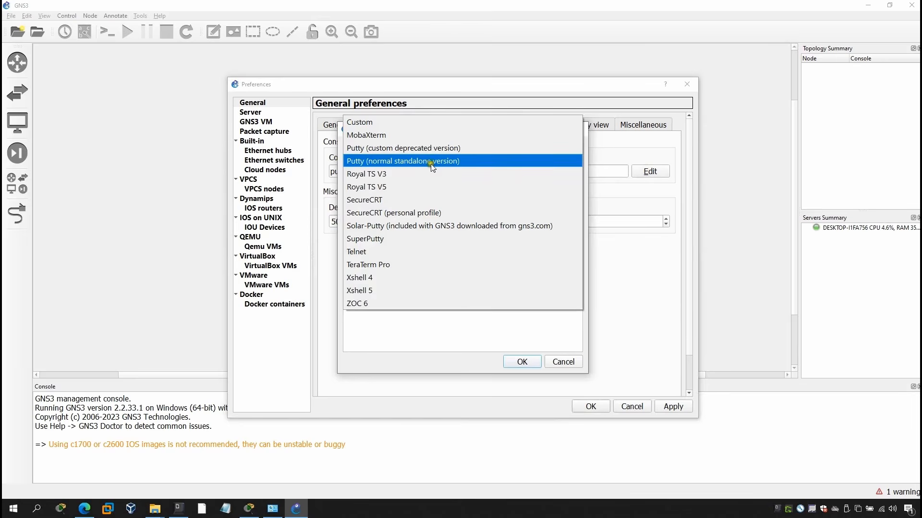
left_click(395, 161)
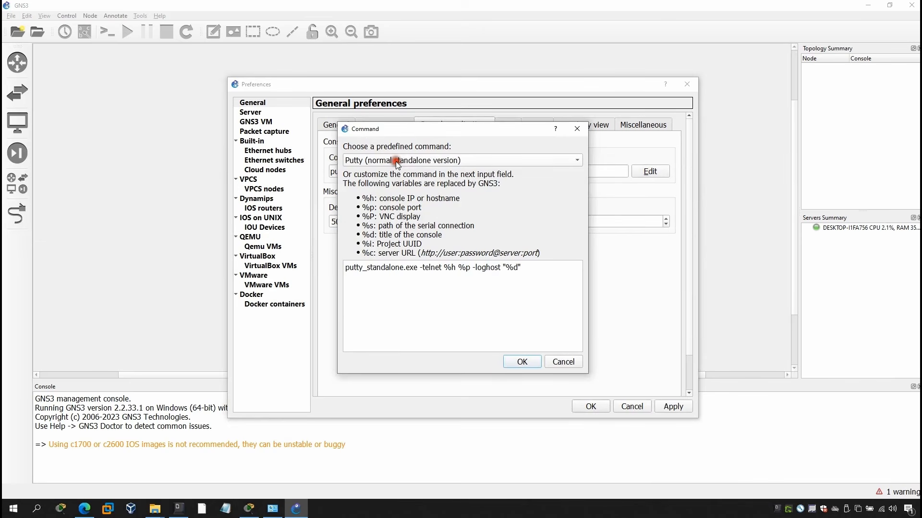
left_click(521, 363)
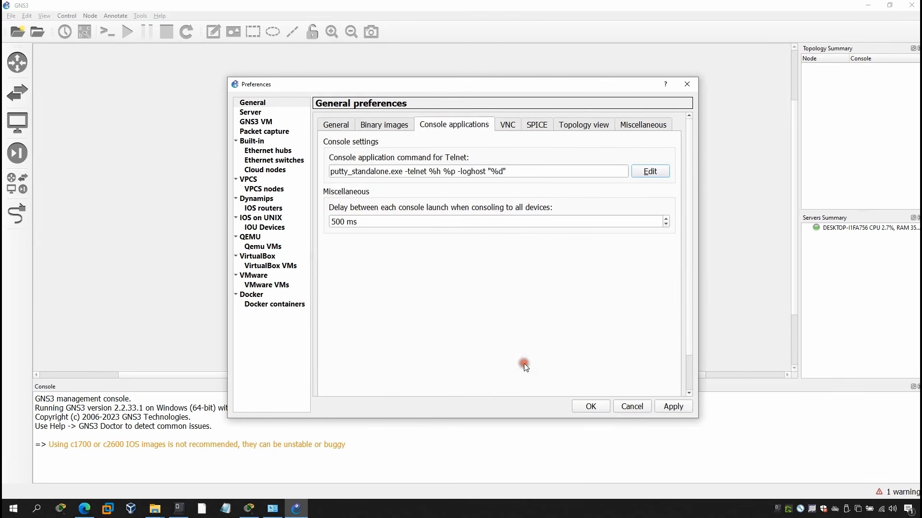
left_click(672, 407)
left_click(591, 406)
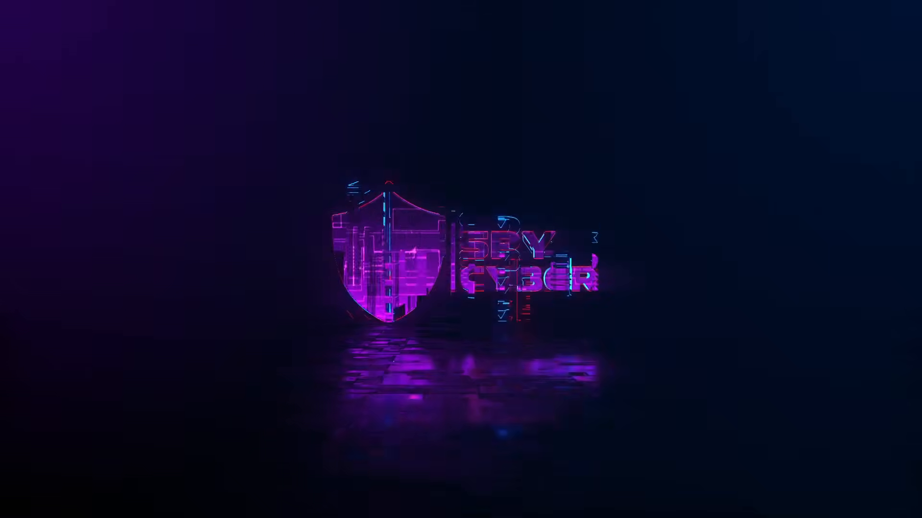